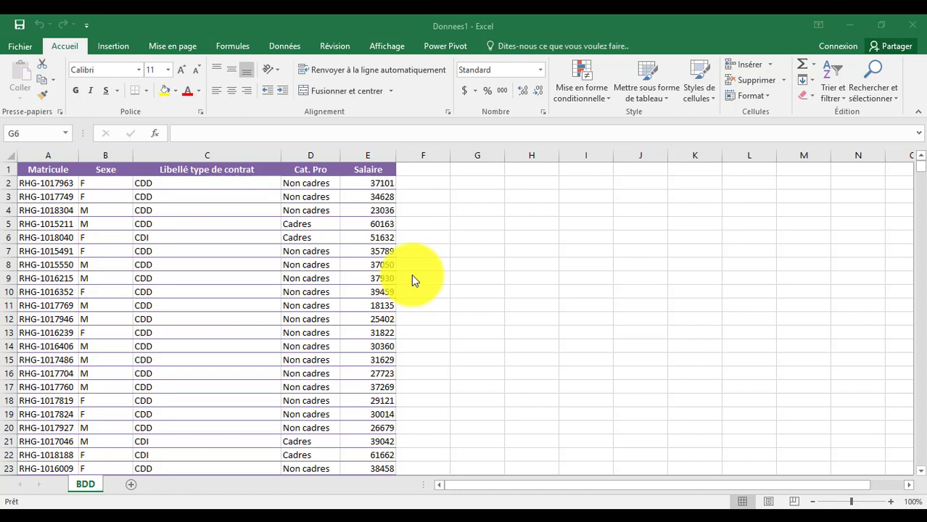
# Remove duplicate rows across all five columns of the employee table, leaving 1063 unique rows.
pyautogui.click(42, 183)
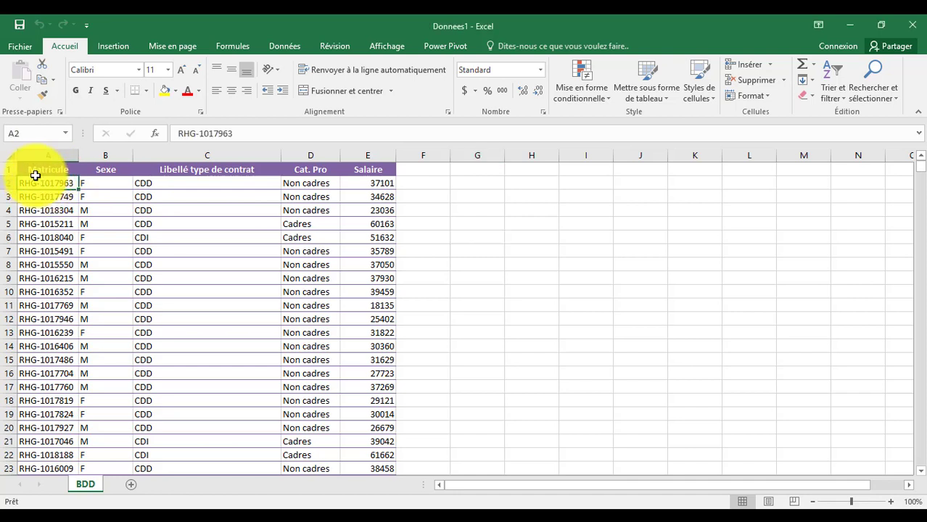
pyautogui.click(288, 45)
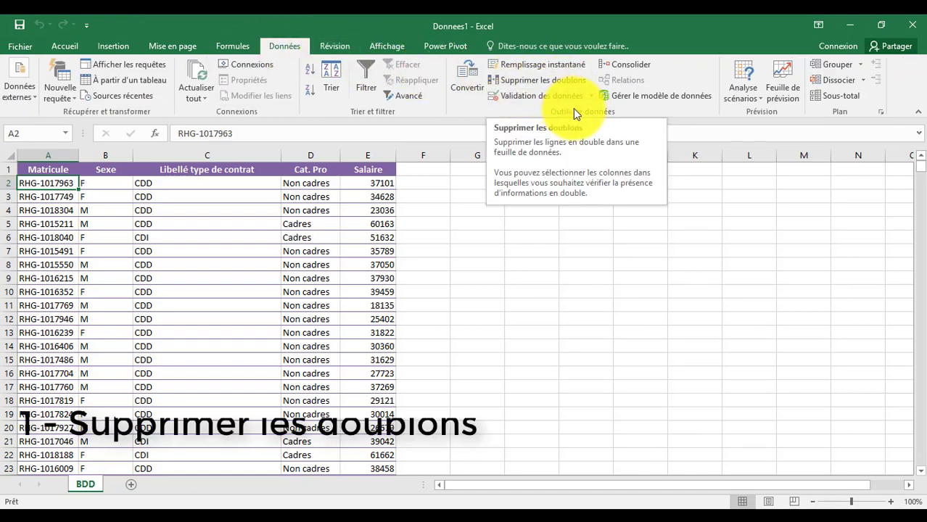
pyautogui.click(542, 81)
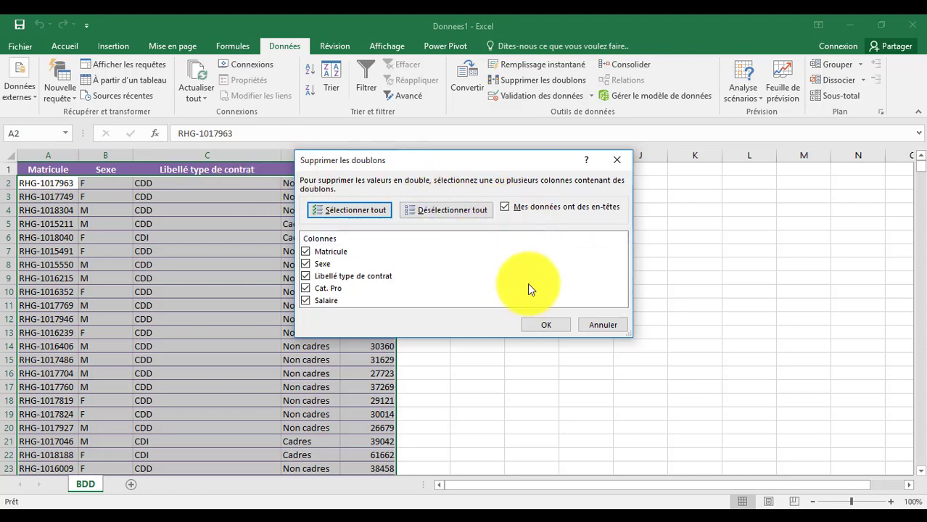
pyautogui.click(545, 327)
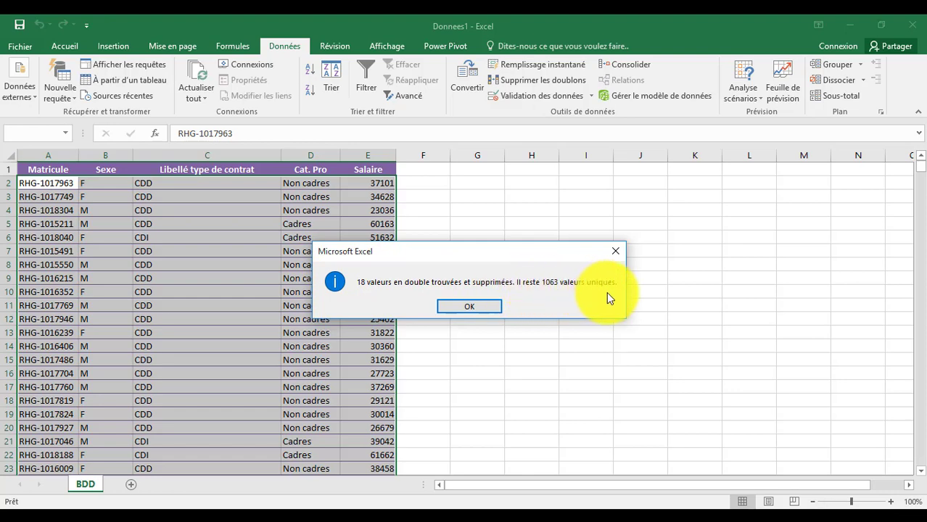
pyautogui.click(487, 308)
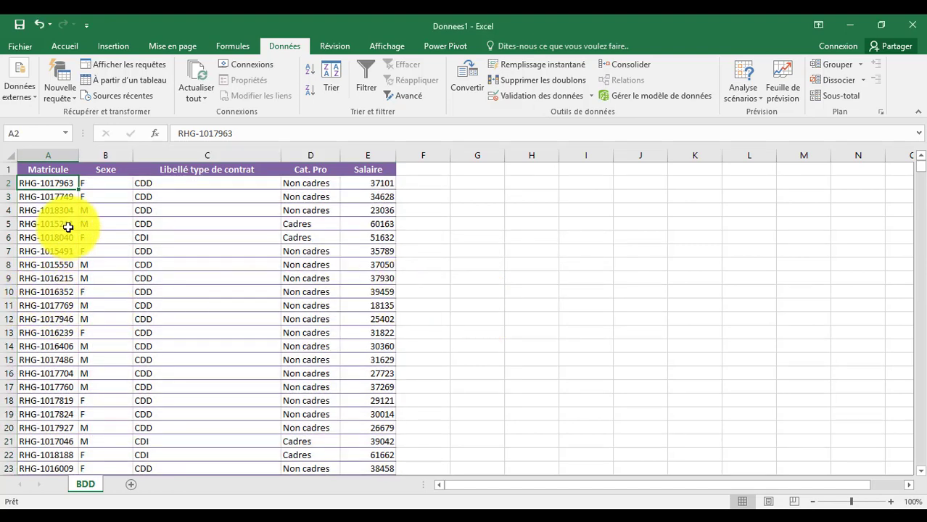
# Rerun Supprimer les doublons to confirm no duplicate values remain.
pyautogui.click(527, 85)
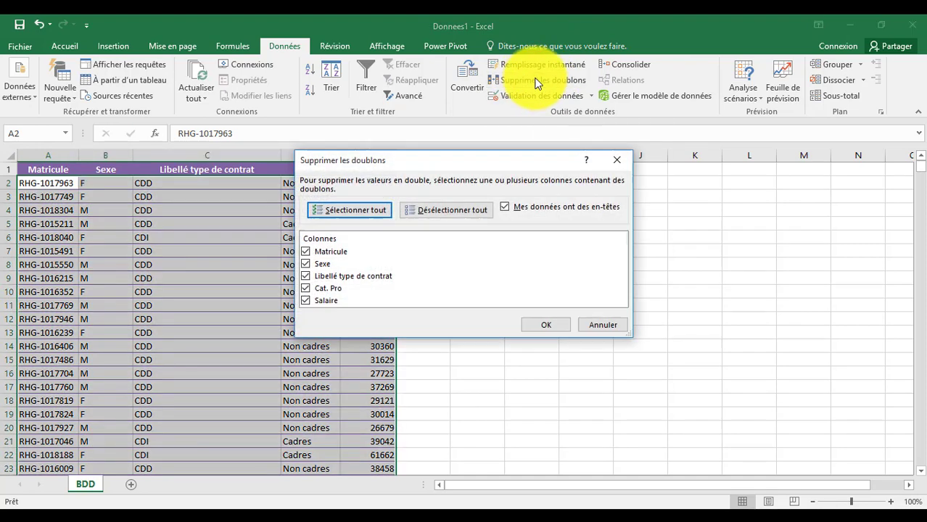
pyautogui.click(548, 321)
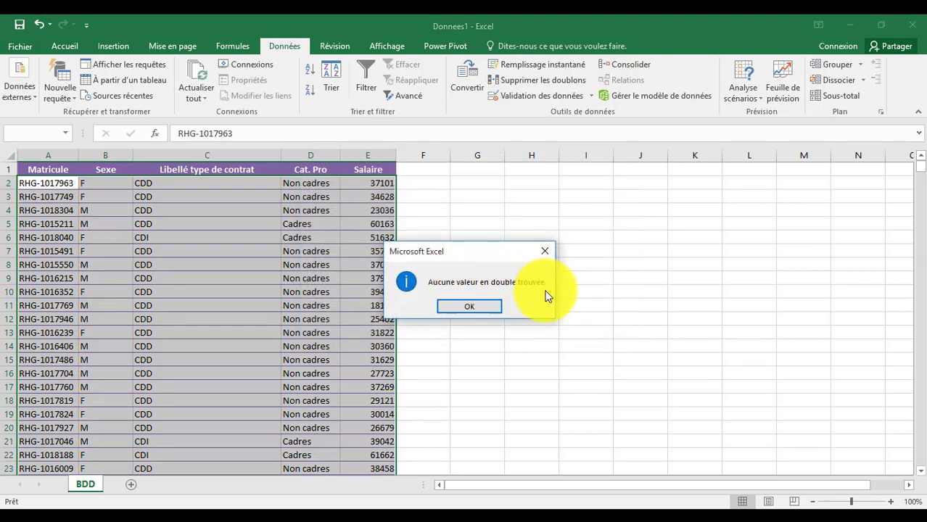
pyautogui.click(482, 305)
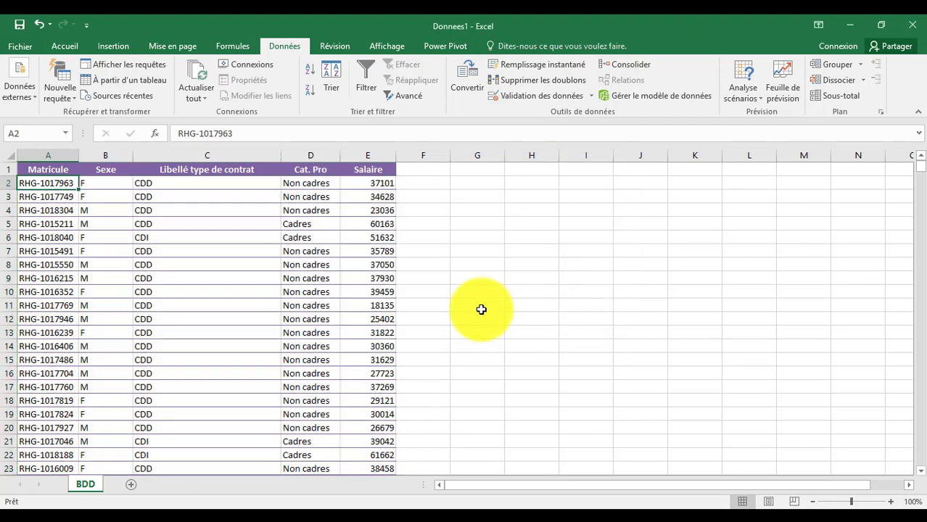
# In Donnees2, widen column F and enter the header 'Sup. RechercheV' in F1.
pyautogui.click(490, 504)
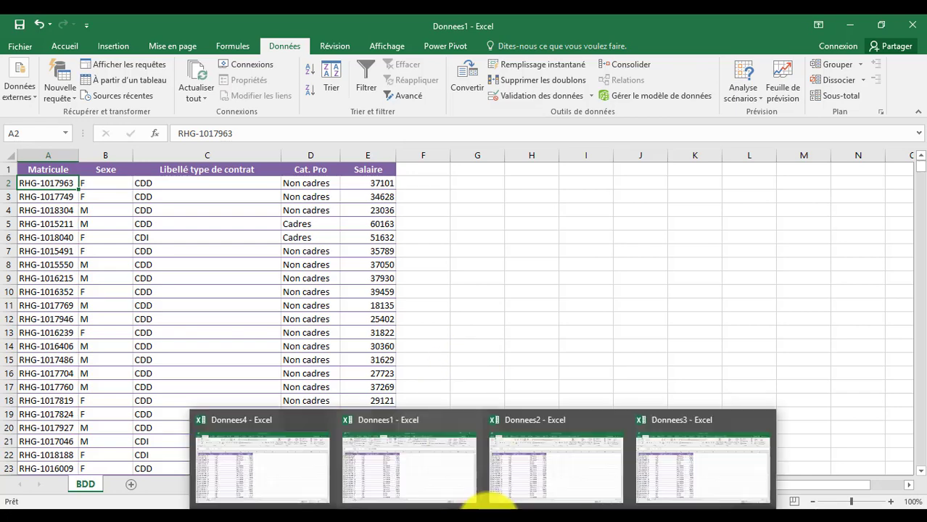
pyautogui.click(543, 474)
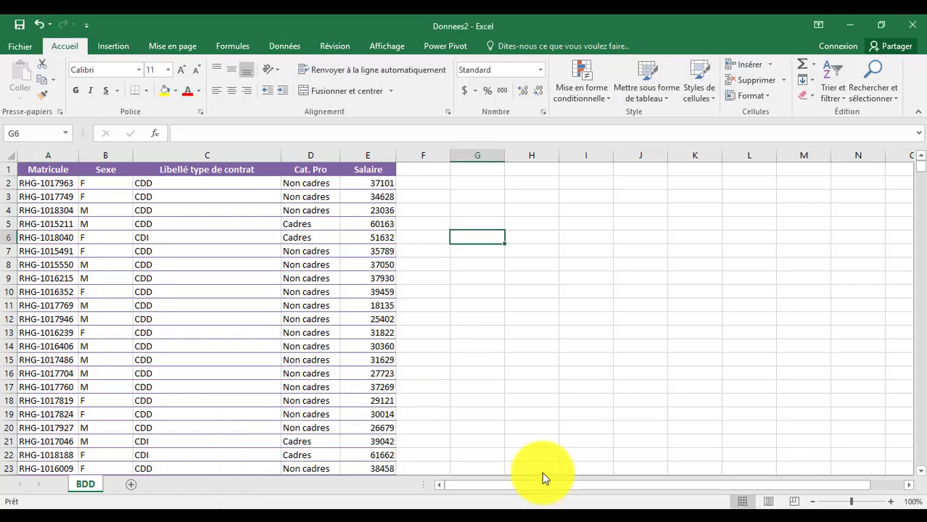
pyautogui.click(428, 169)
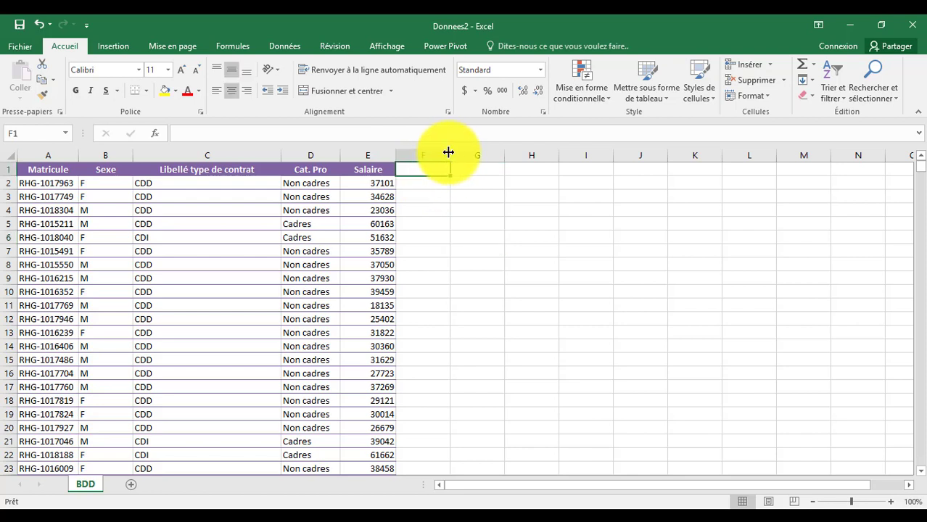
pyautogui.moveTo(449, 154); pyautogui.dragTo(483, 148)
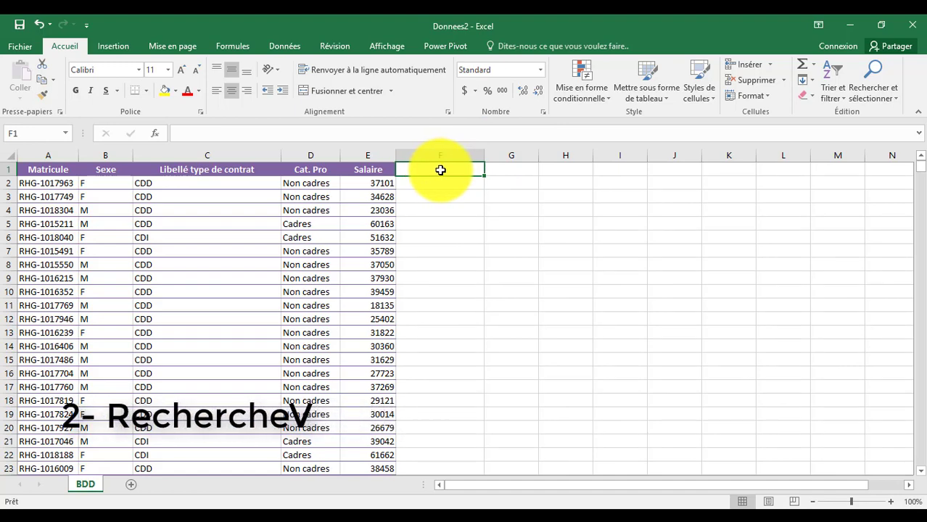
pyautogui.write('Sup')
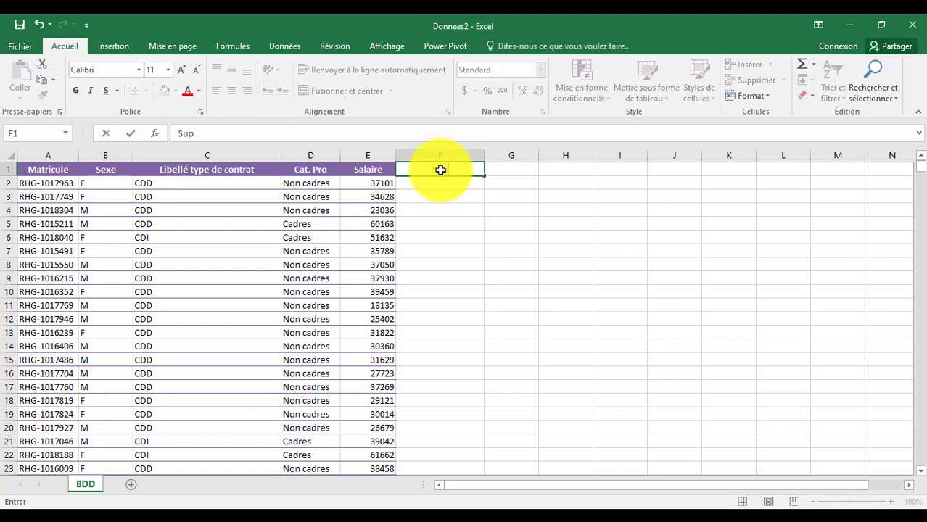
pyautogui.write('. Recherche')
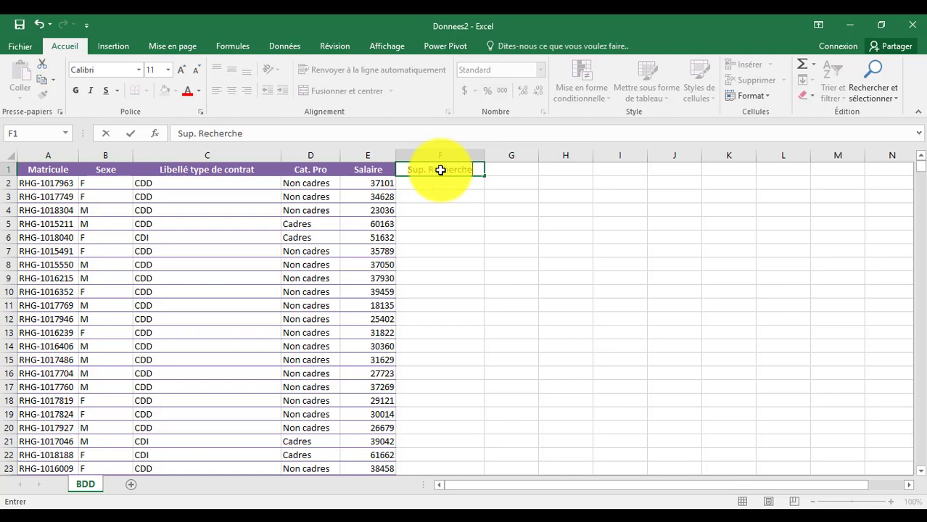
pyautogui.write('V')
pyautogui.press('Return')
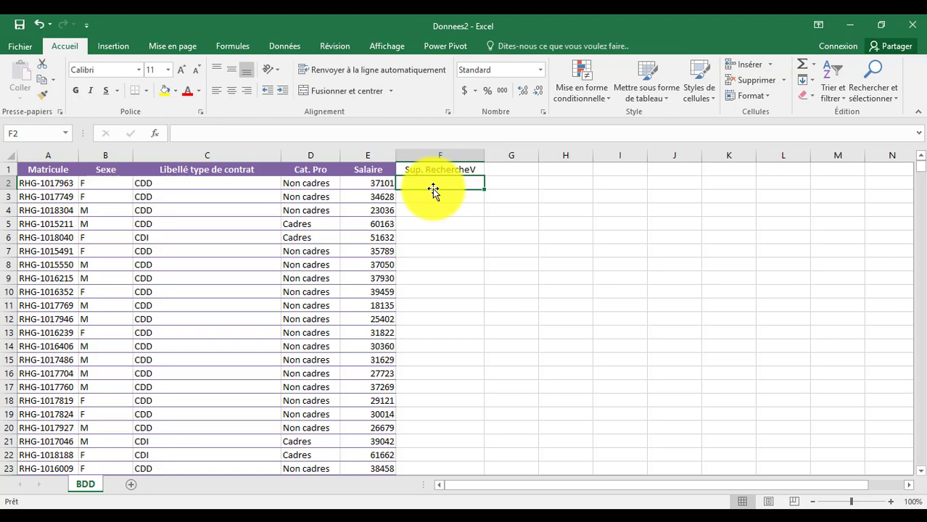
# Begin =RECHERCHEV(A2;A3:A1082 in F2, looking up A2 in the range down to row 1082.
pyautogui.write('=')
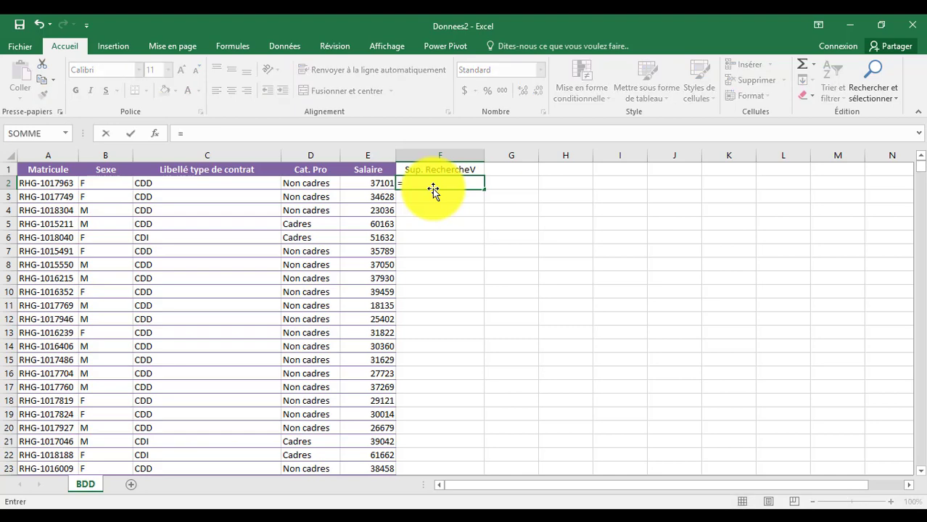
pyautogui.write('Re')
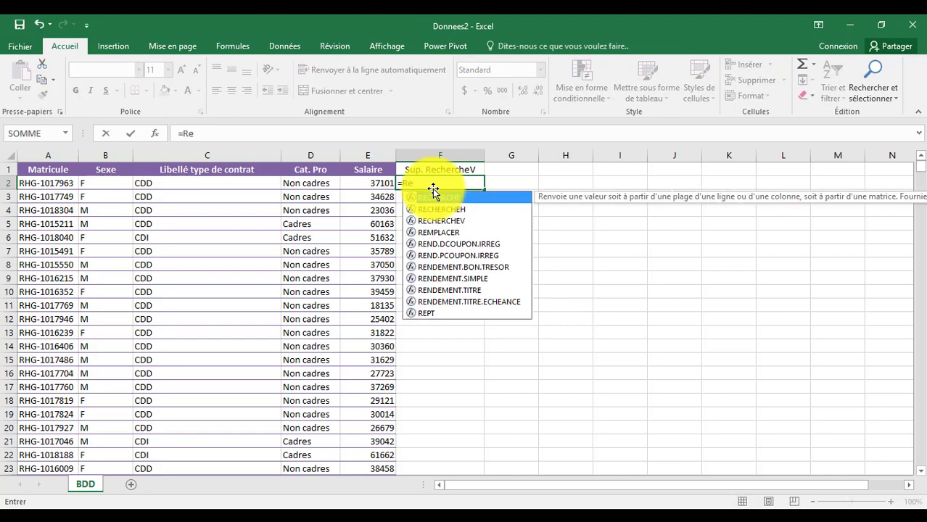
pyautogui.doubleClick(460, 220)
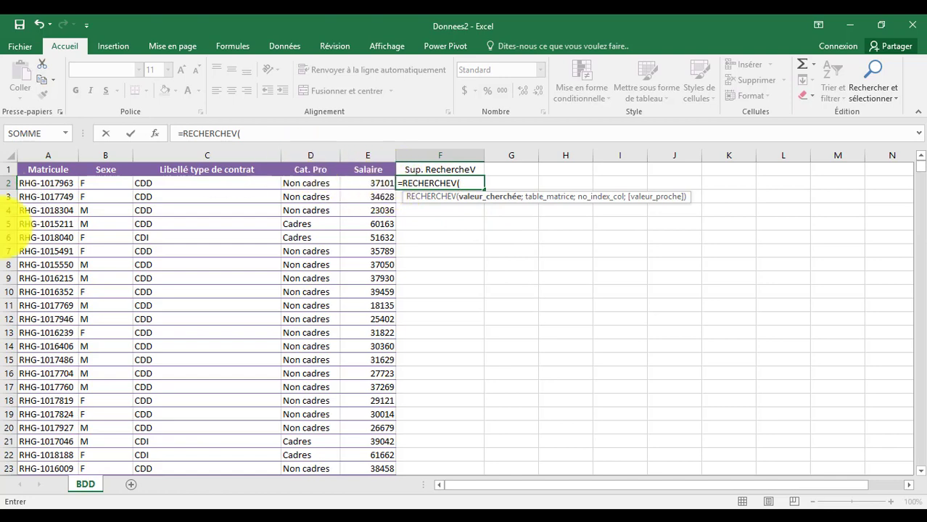
pyautogui.click(56, 185)
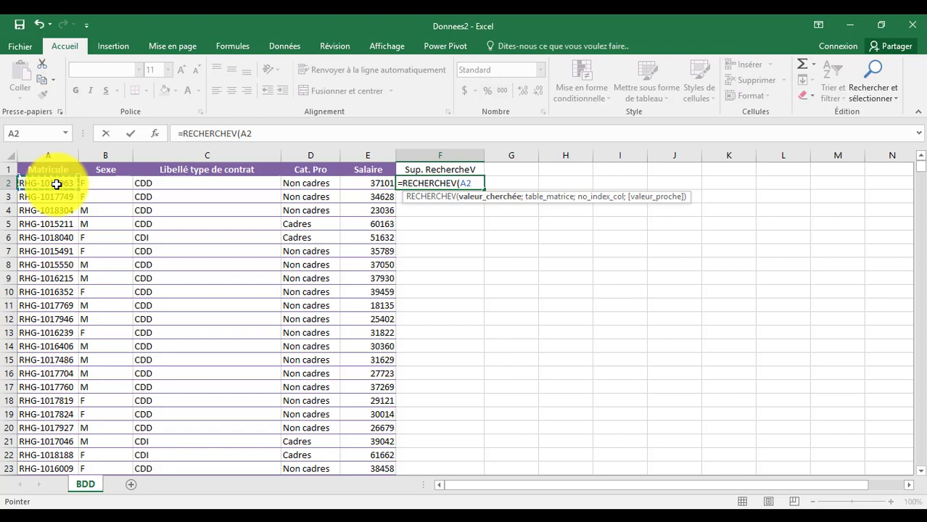
pyautogui.write(',')
pyautogui.press('BackSpace')
pyautogui.write('.')
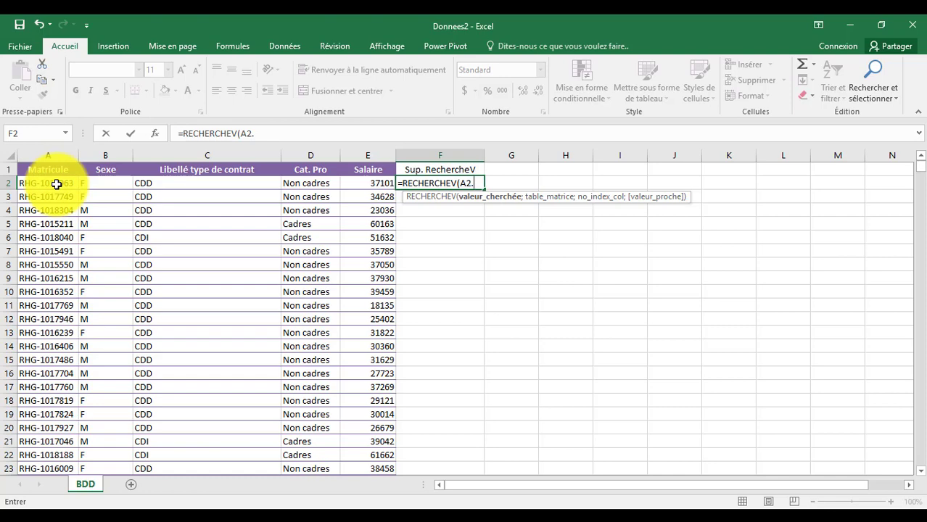
pyautogui.press('BackSpace')
pyautogui.write(';')
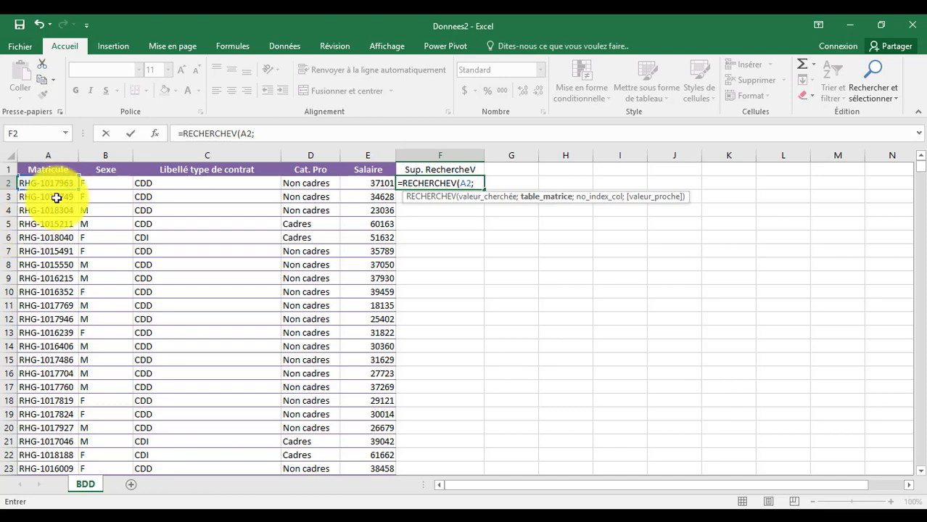
pyautogui.click(57, 197)
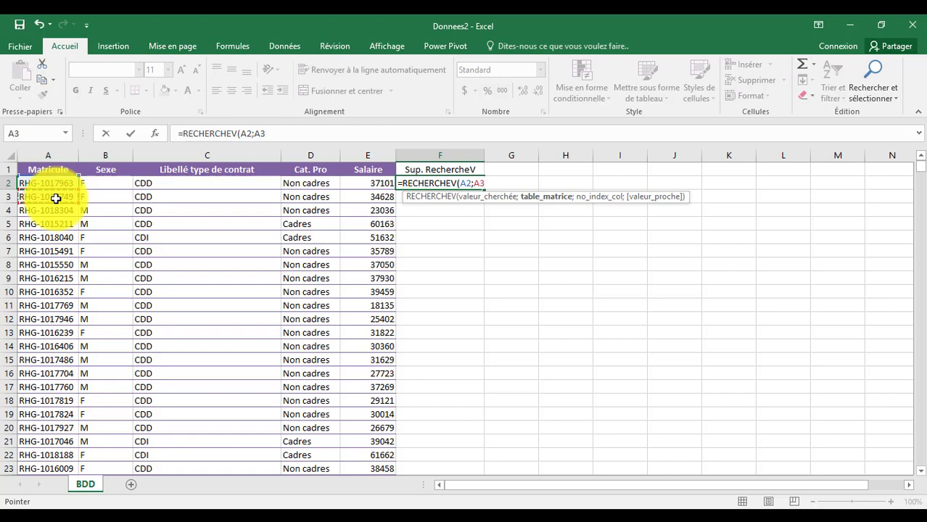
pyautogui.hotkey('alt', 'Tab')
pyautogui.hotkey('ctrl', 'shift', 'Down')
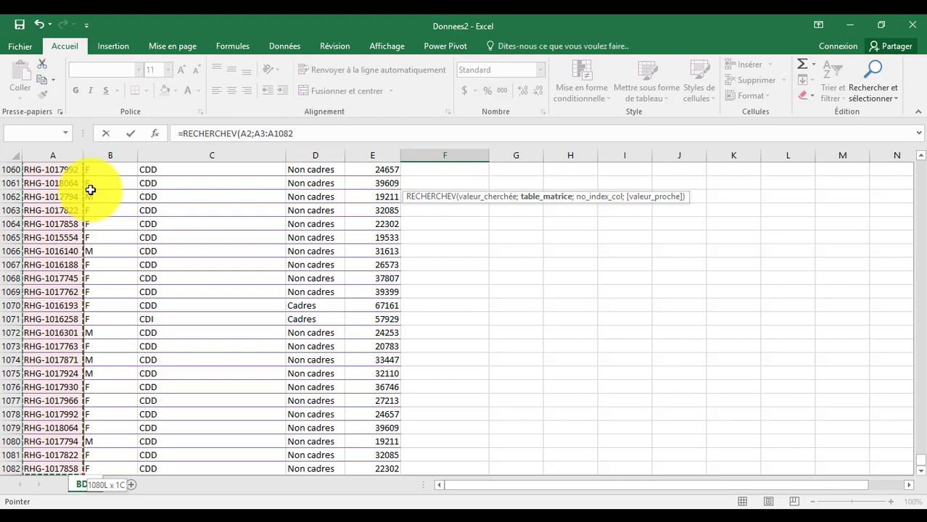
# Complete and enter =RECHERCHEV(A2;A3:A1082;1;FAUX) in F2 for an exact-match lookup.
pyautogui.click(314, 133)
pyautogui.click(314, 133)
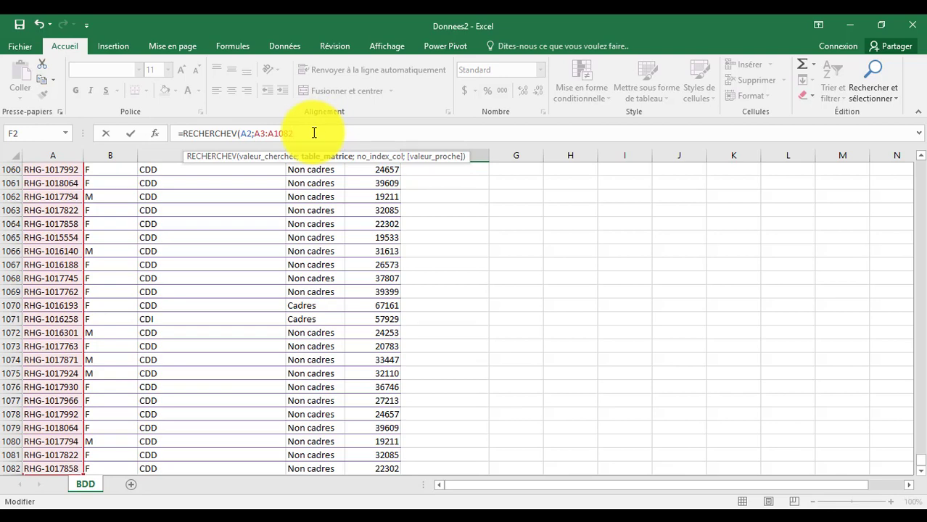
pyautogui.write(';')
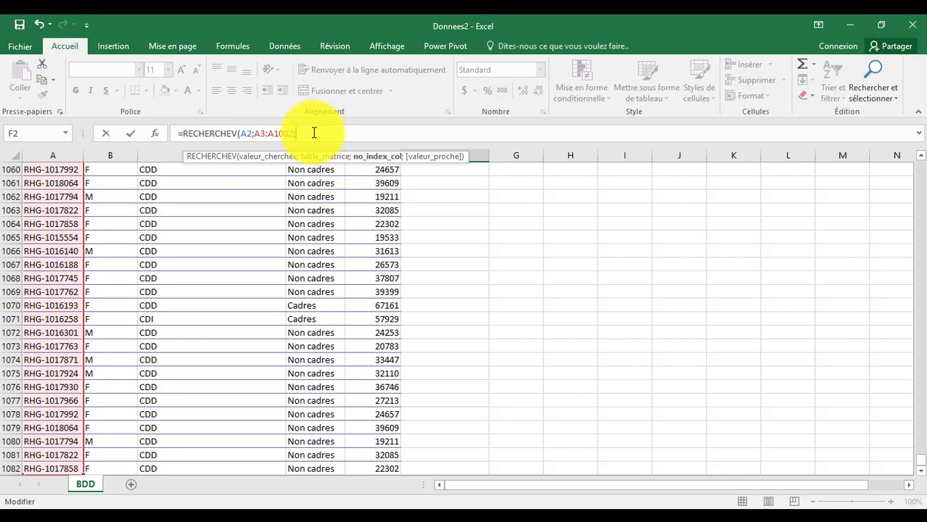
pyautogui.write('1;')
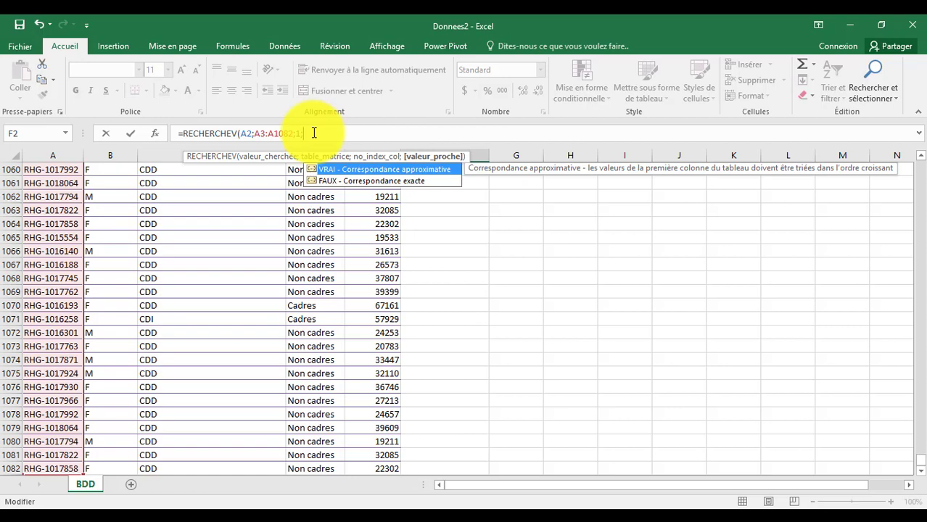
pyautogui.doubleClick(374, 181)
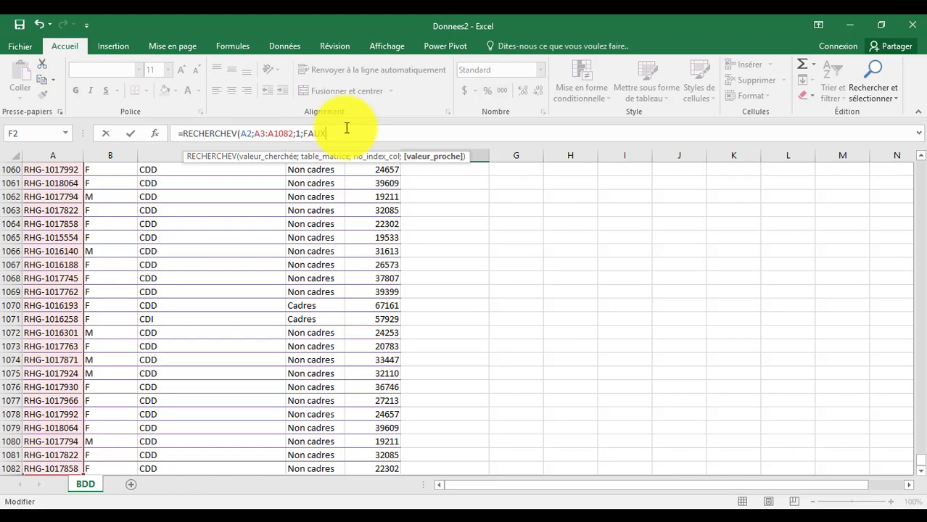
pyautogui.write(')')
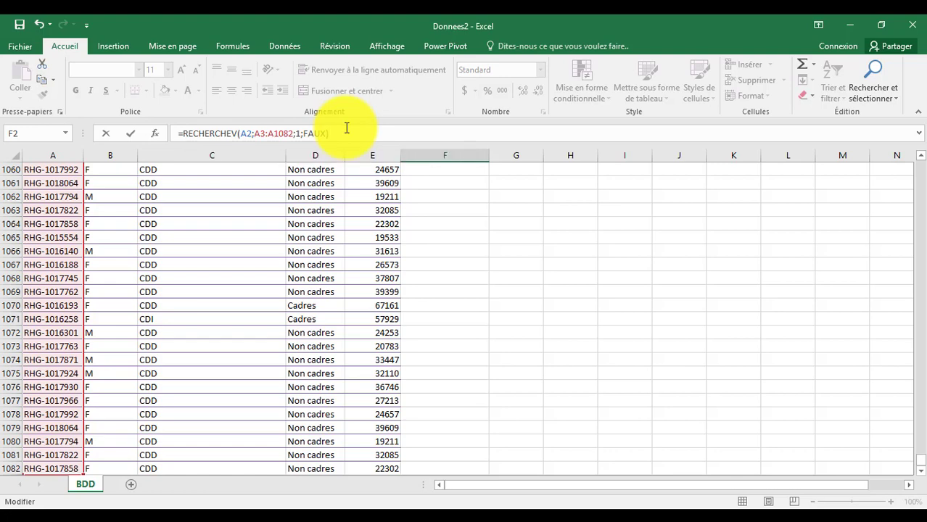
pyautogui.press('Return')
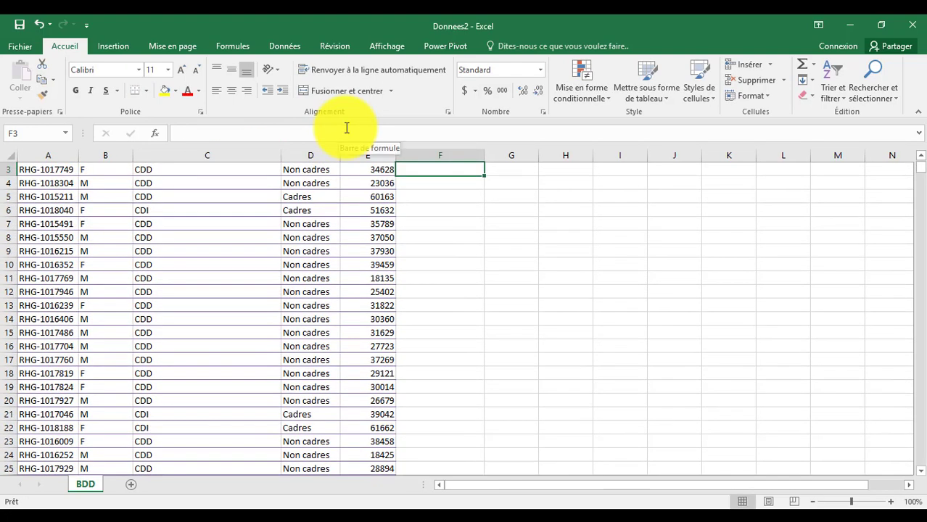
# Fill the F2 RECHERCHEV formula down column F to row 1082, then select F1.
pyautogui.click(920, 156)
pyautogui.click(921, 156)
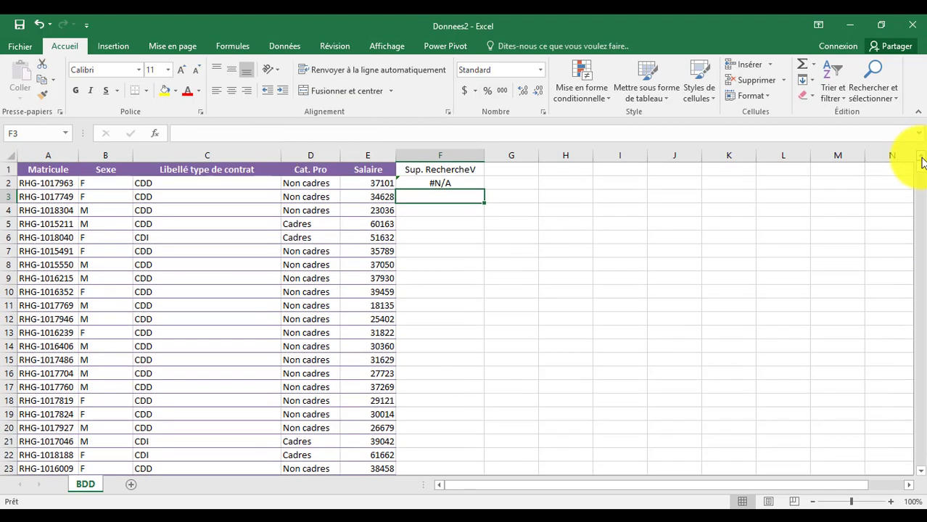
pyautogui.click(446, 182)
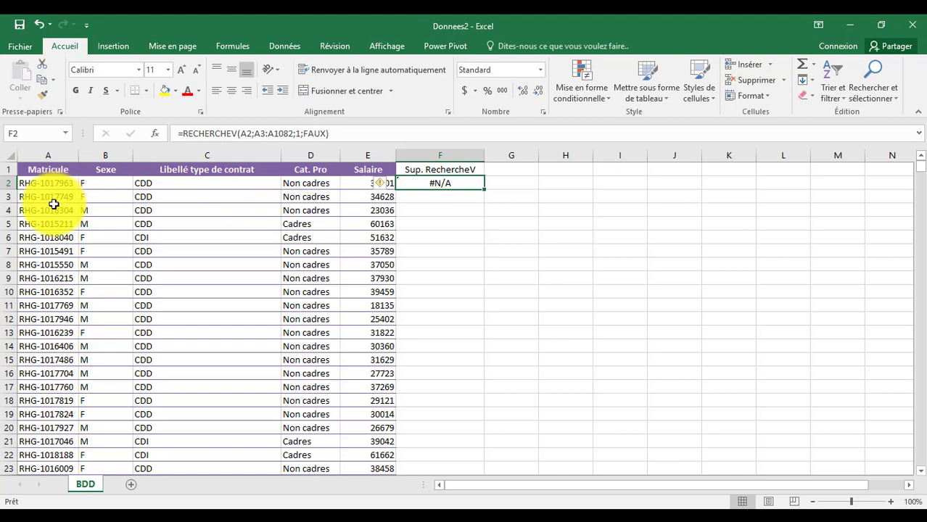
pyautogui.doubleClick(483, 189)
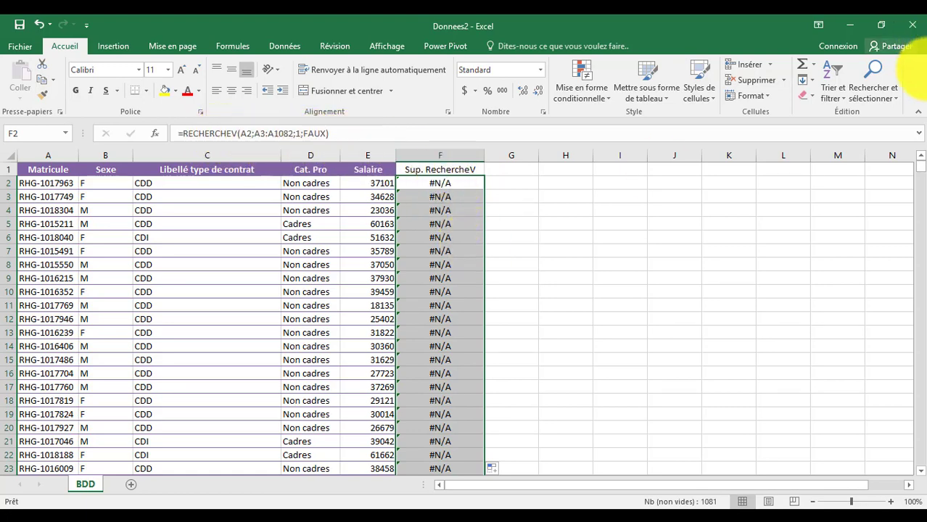
pyautogui.moveTo(920, 167)
pyautogui.mouseDown()
pyautogui.moveTo(920, 459)
pyautogui.moveTo(920, 166)
pyautogui.mouseUp()
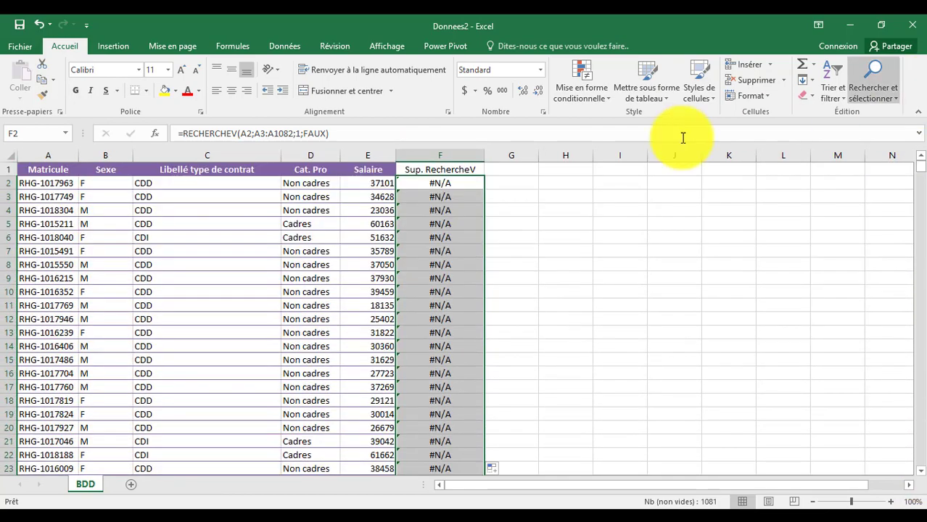
pyautogui.click(468, 169)
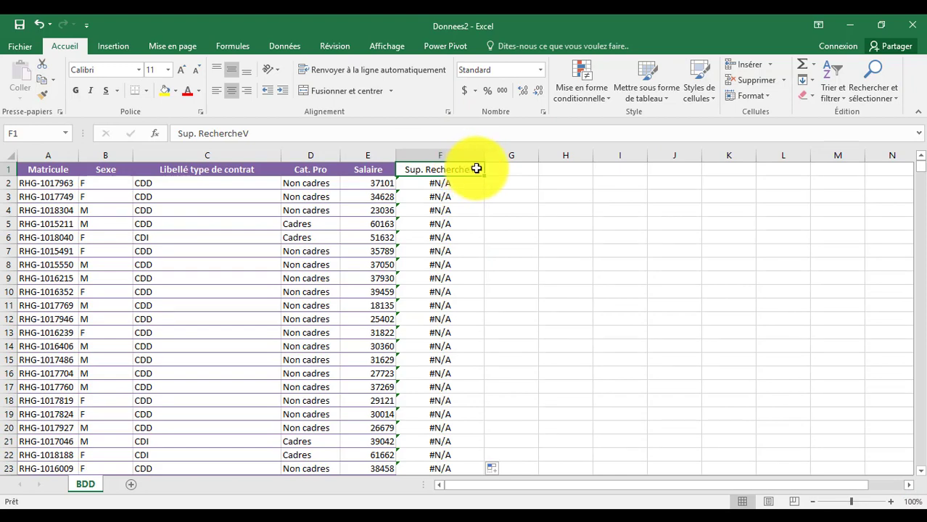
# Filter Sup. RechercheV to exclude #N/A, leaving 18 duplicated employee IDs.
pyautogui.click(282, 46)
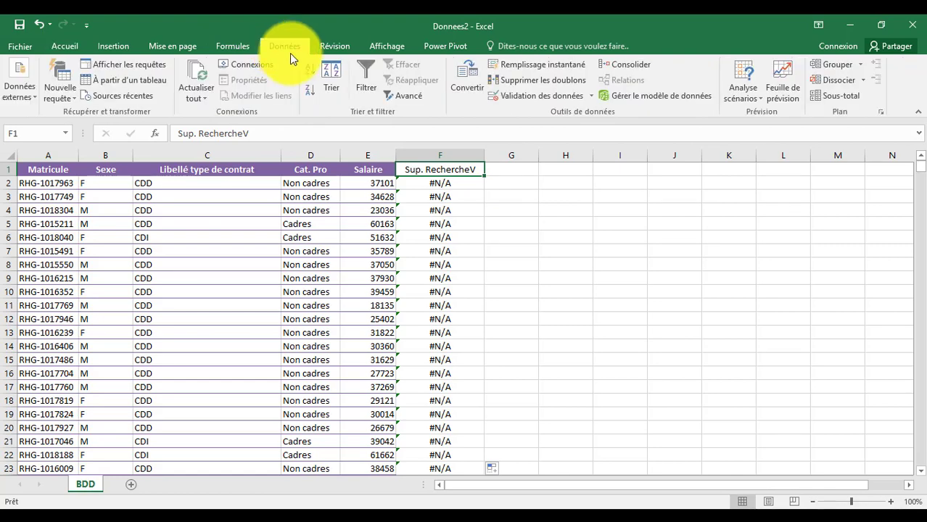
pyautogui.click(364, 71)
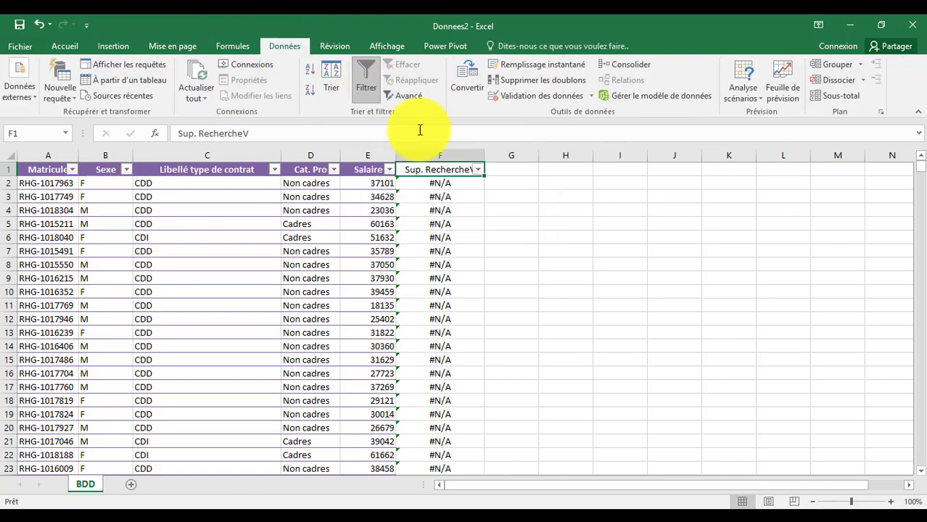
pyautogui.click(477, 170)
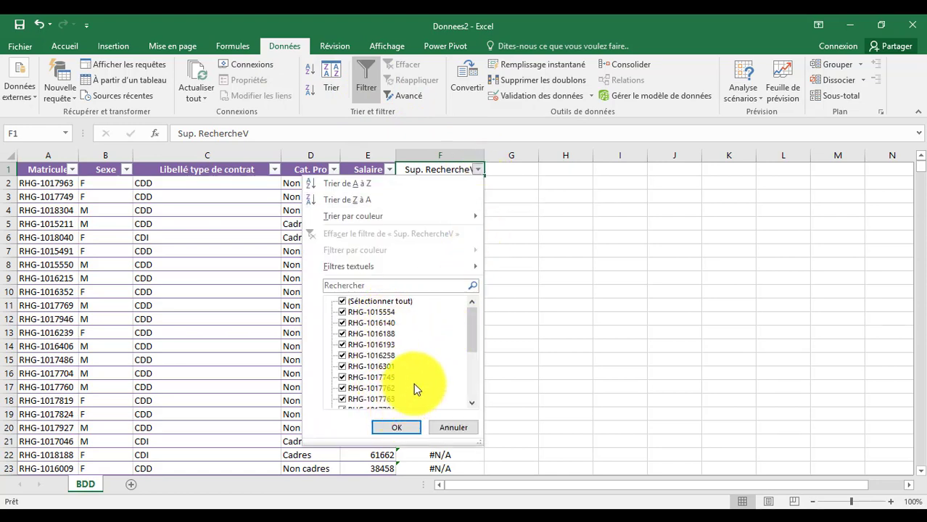
pyautogui.moveTo(472, 328)
pyautogui.mouseDown()
pyautogui.moveTo(469, 381)
pyautogui.moveTo(472, 314)
pyautogui.moveTo(468, 388)
pyautogui.moveTo(464, 317)
pyautogui.mouseUp()
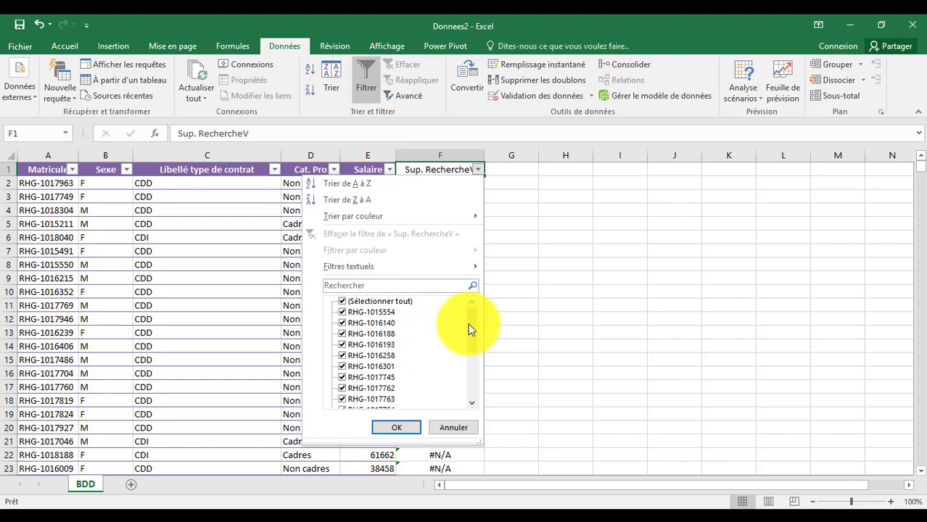
pyautogui.moveTo(472, 324); pyautogui.dragTo(473, 386)
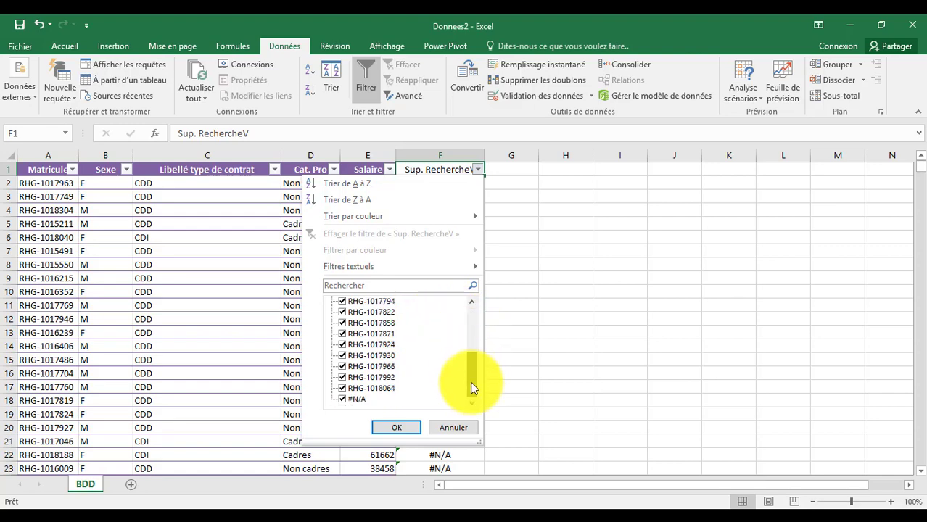
pyautogui.click(342, 398)
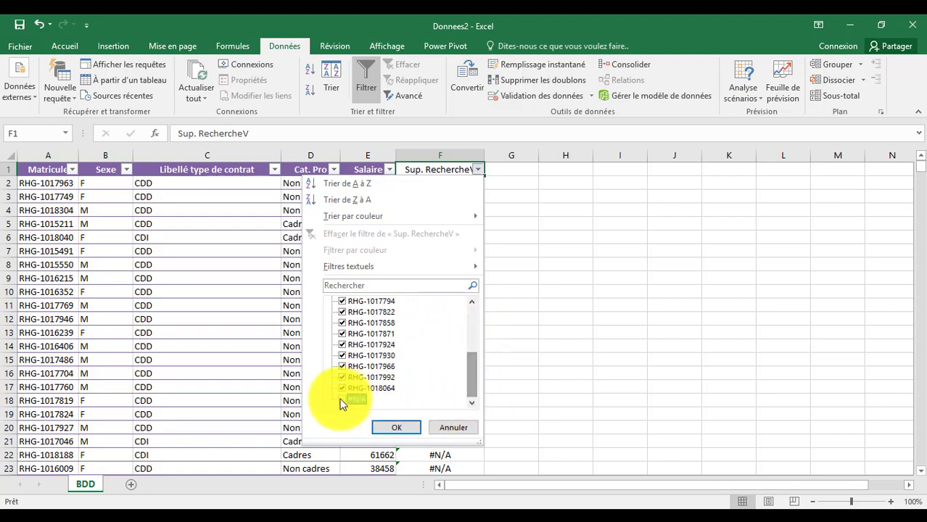
pyautogui.click(394, 427)
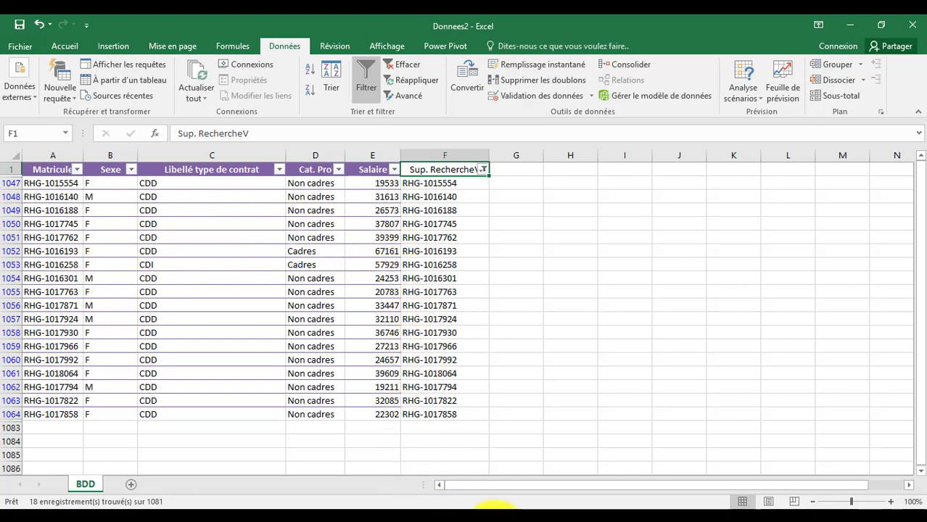
pyautogui.click(485, 512)
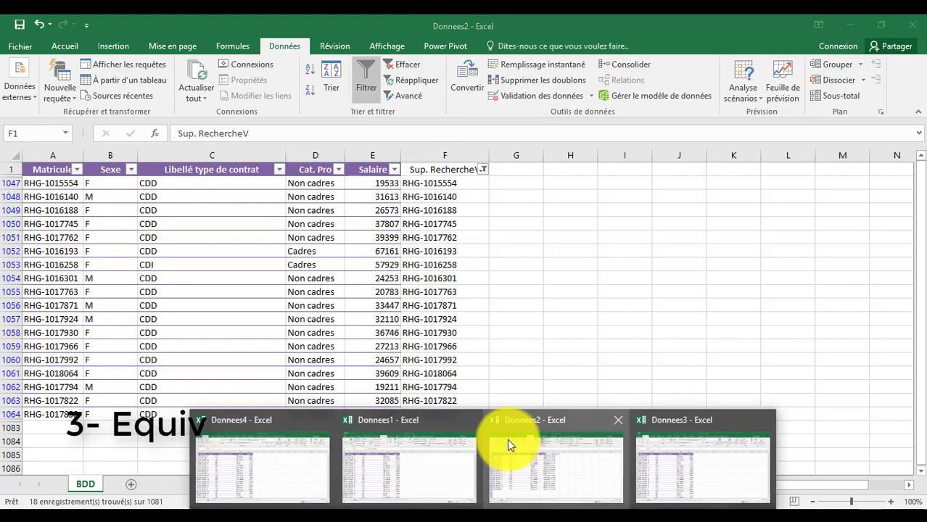
# In the Donnees3 workbook, enter 'Sup. Equiv' as the F1 header.
pyautogui.click(703, 449)
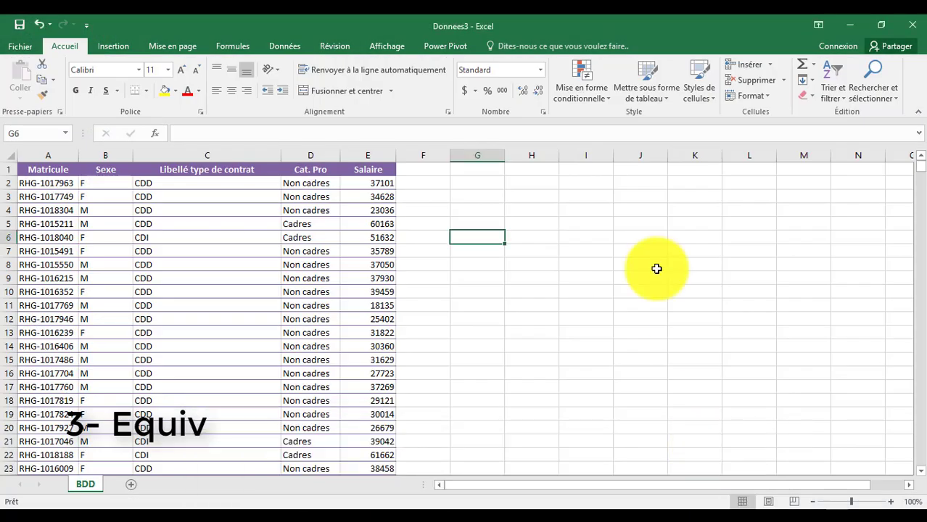
pyautogui.click(432, 169)
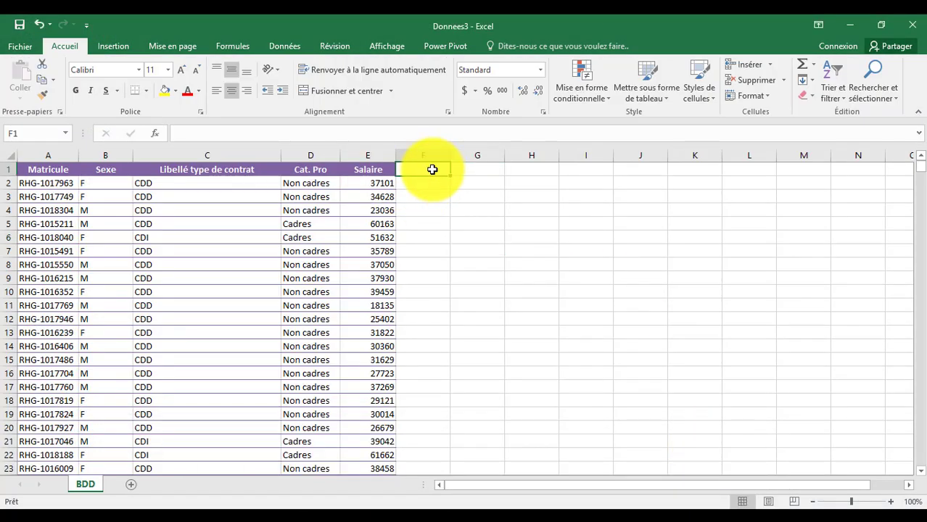
pyautogui.write('Su')
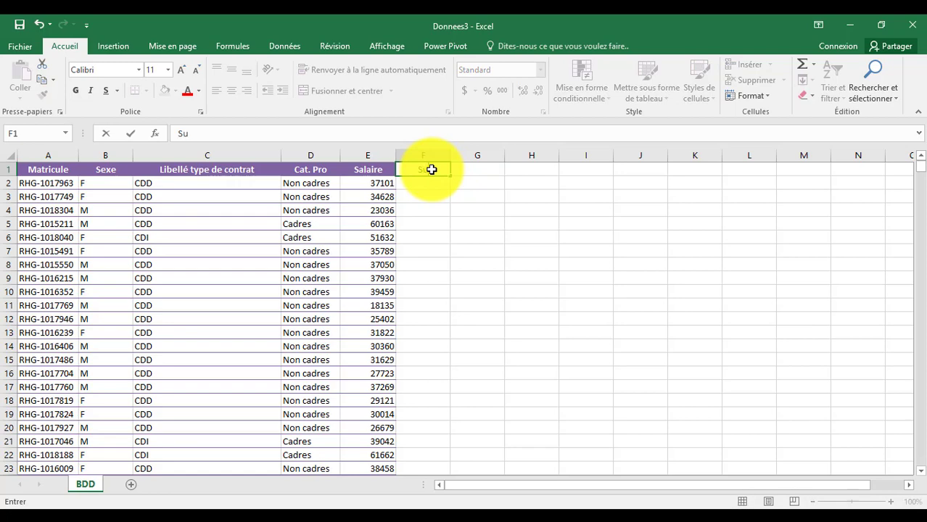
pyautogui.write('p. Equiv')
pyautogui.press('BackSpace')
pyautogui.press('BackSpace')
pyautogui.press('BackSpace')
pyautogui.press('BackSpace')
pyautogui.write('quiv')
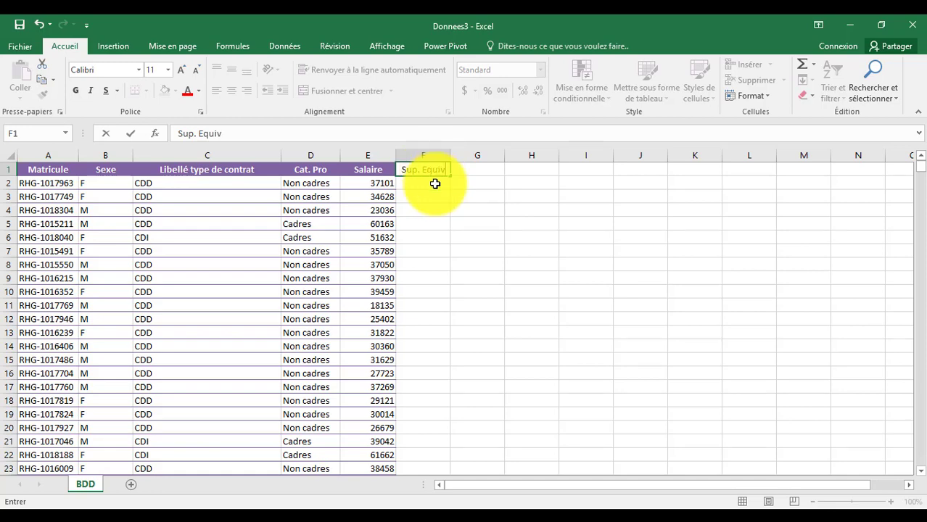
pyautogui.click(431, 185)
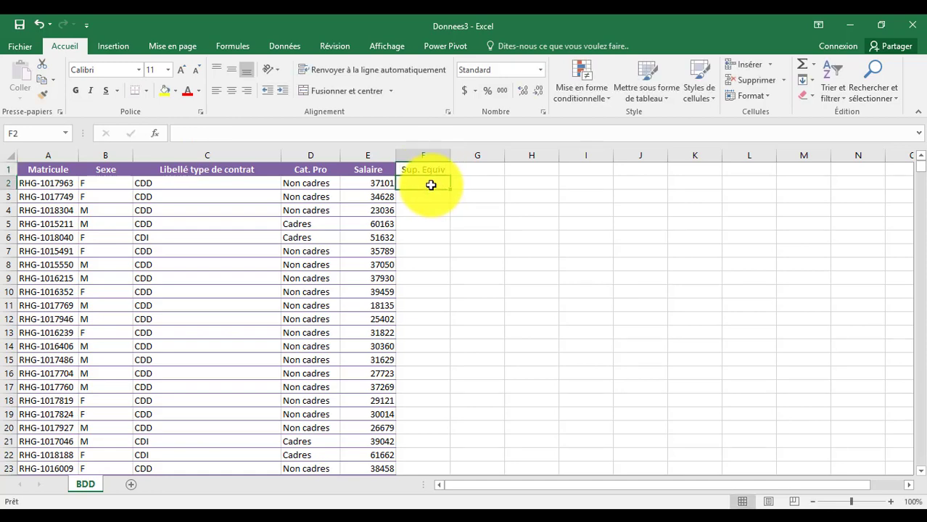
# Enter =EQUIV(A2;A3:A1082;0) in F2 to find A2's ID lower in the list.
pyautogui.write('=')
pyautogui.write('=E')
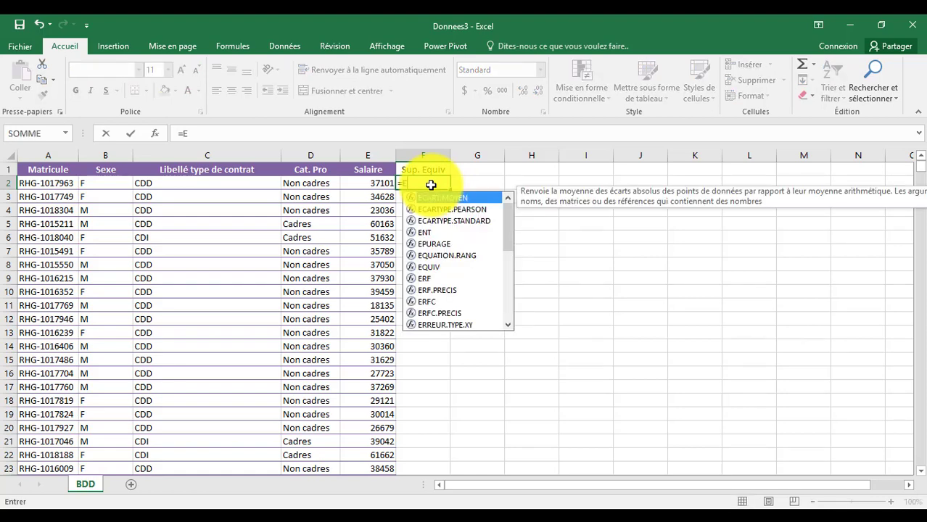
pyautogui.write('Q')
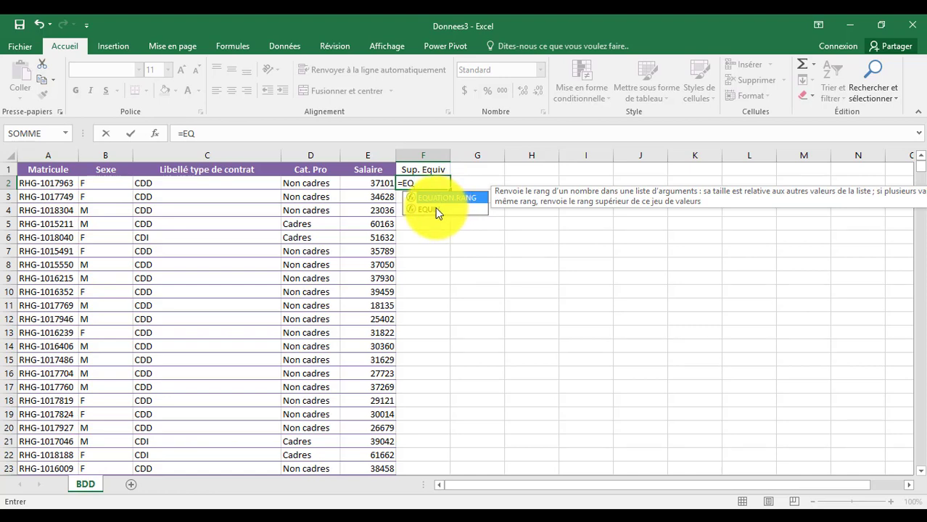
pyautogui.doubleClick(436, 208)
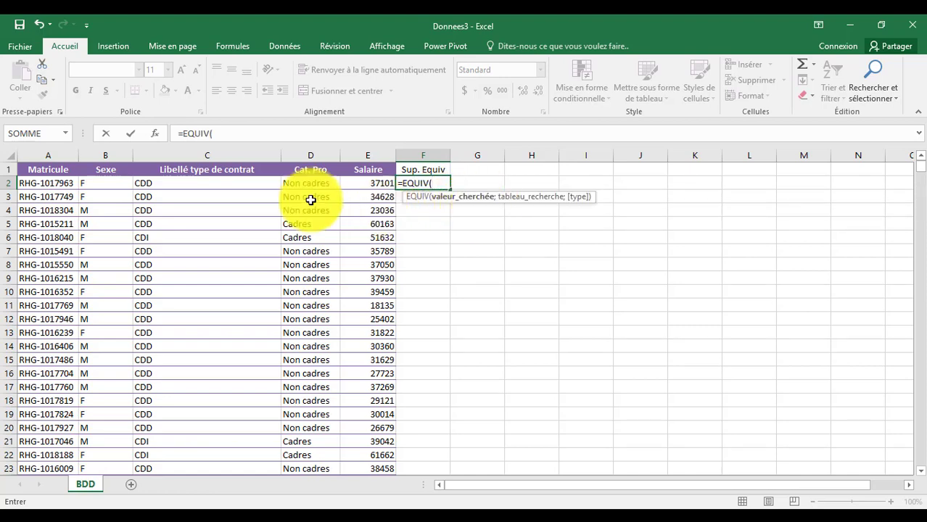
pyautogui.click(46, 184)
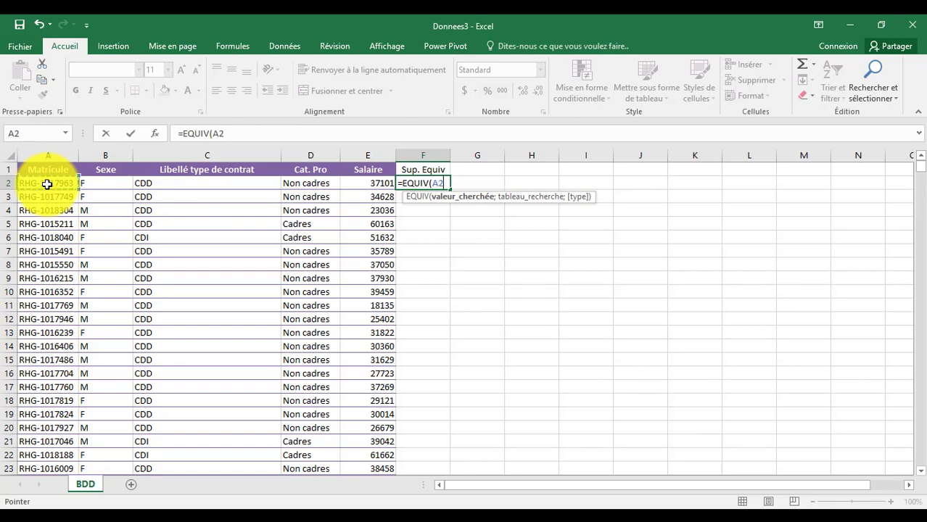
pyautogui.write(';')
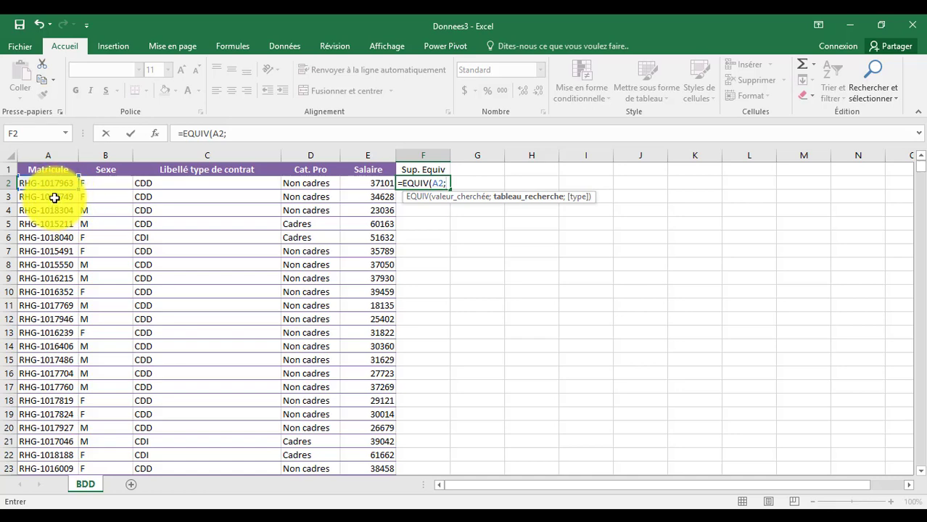
pyautogui.click(55, 197)
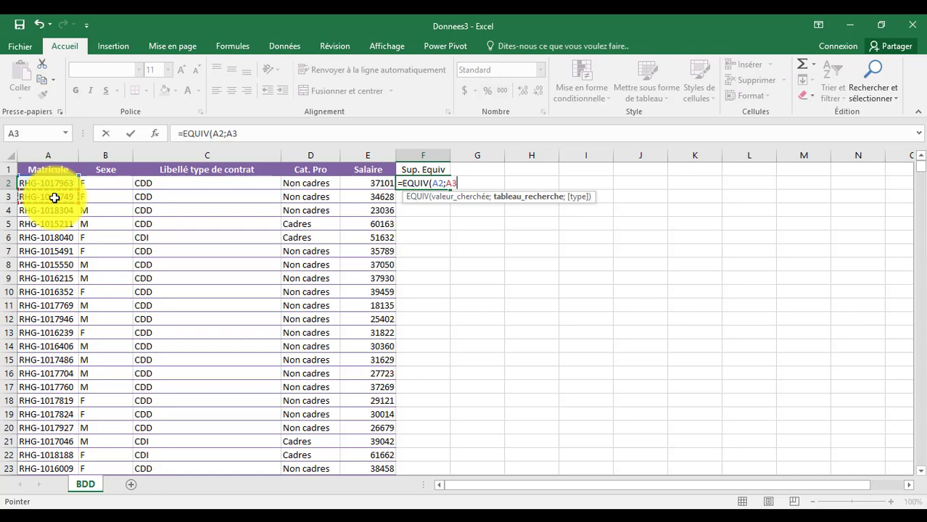
pyautogui.hotkey('ctrl', 'shift', 'Down')
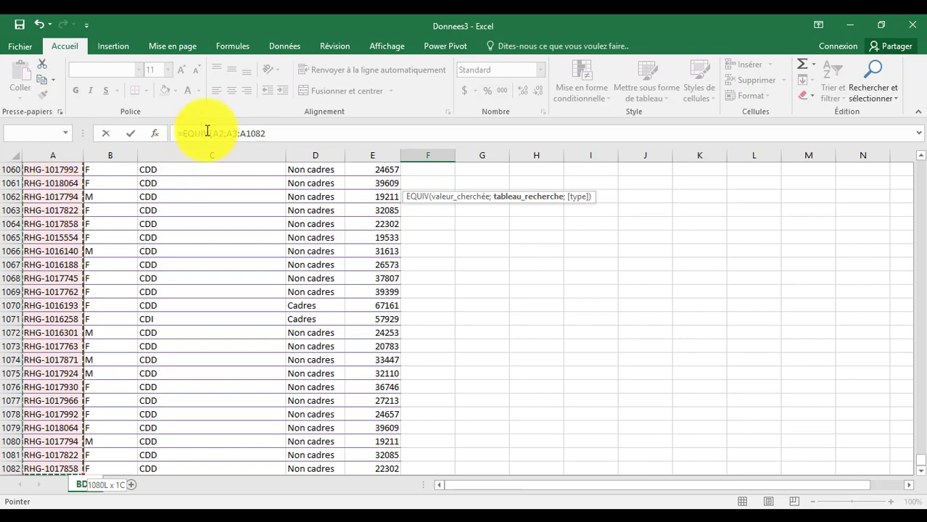
pyautogui.click(265, 136)
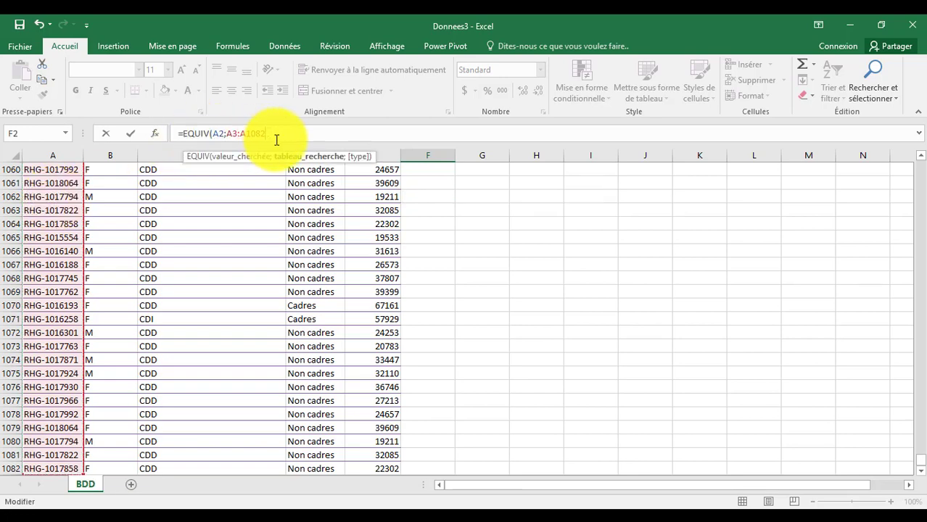
pyautogui.write(';')
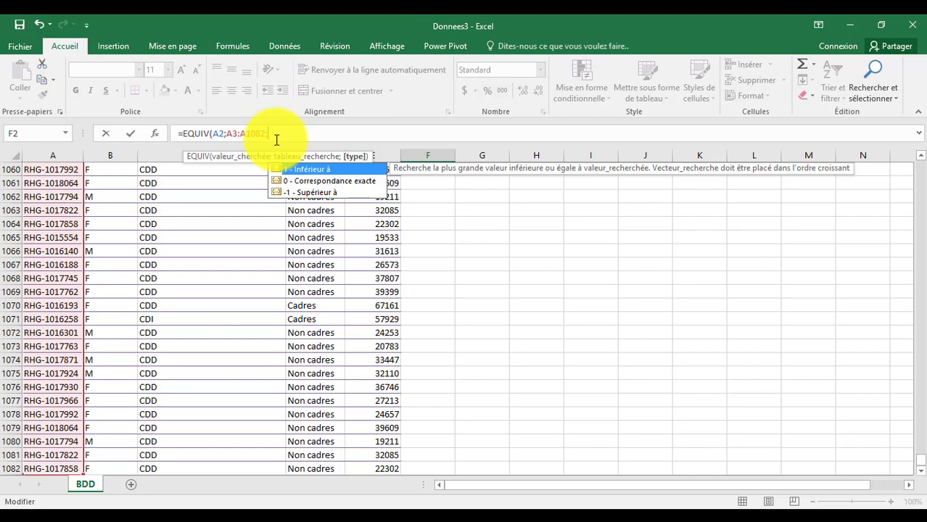
pyautogui.doubleClick(347, 181)
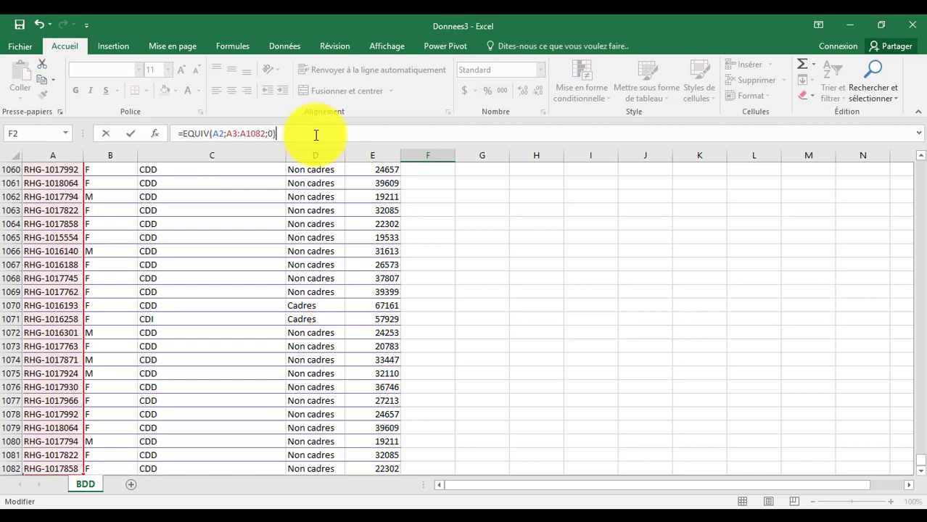
pyautogui.press('Return')
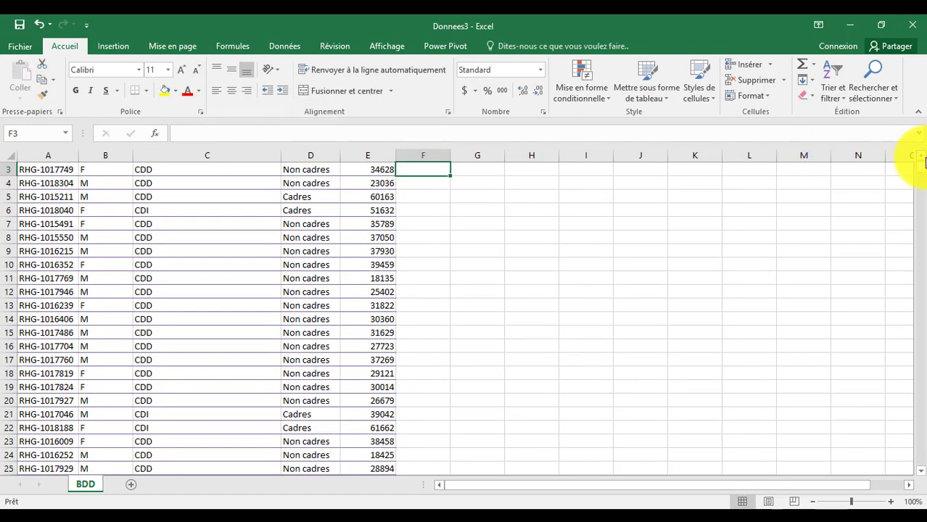
# Fill =EQUIV(A2;A3:A1082;0) down Donnees3's column F to row 1082.
pyautogui.click(923, 158)
pyautogui.click(923, 157)
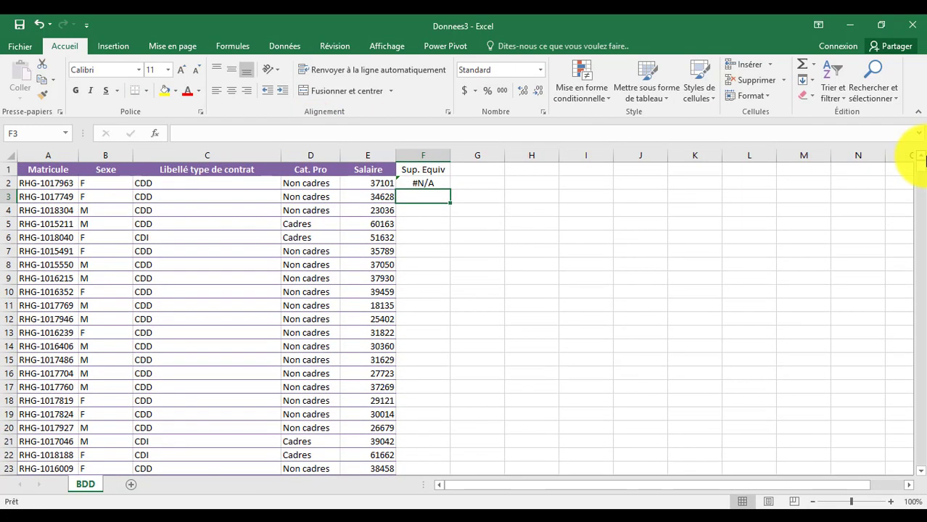
pyautogui.click(423, 185)
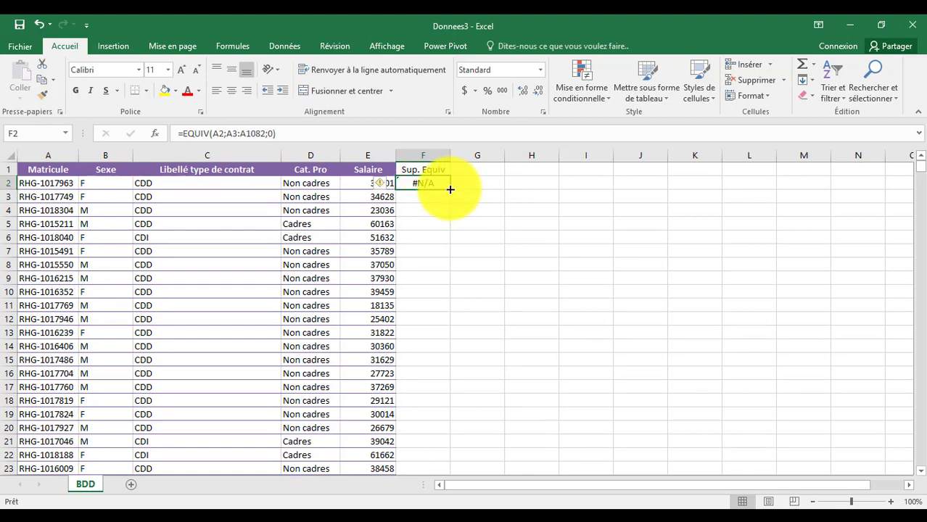
pyautogui.doubleClick(450, 189)
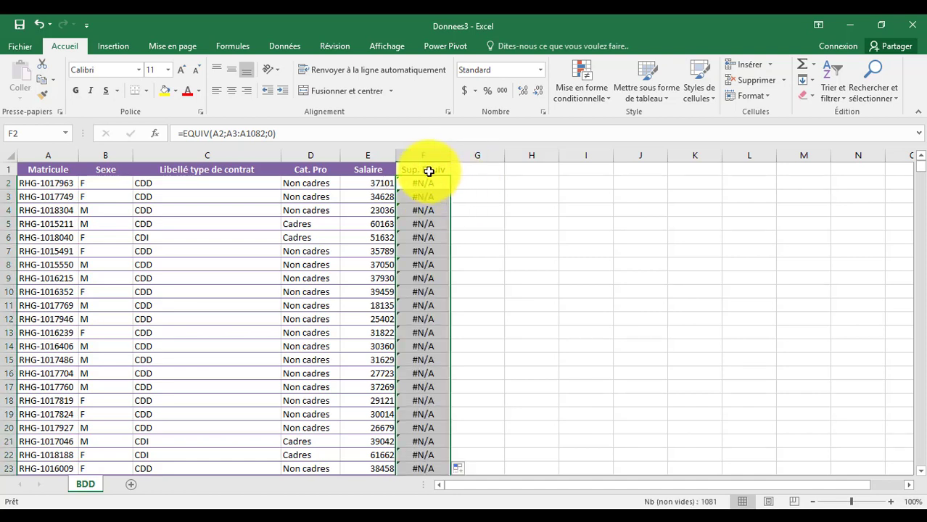
pyautogui.click(426, 171)
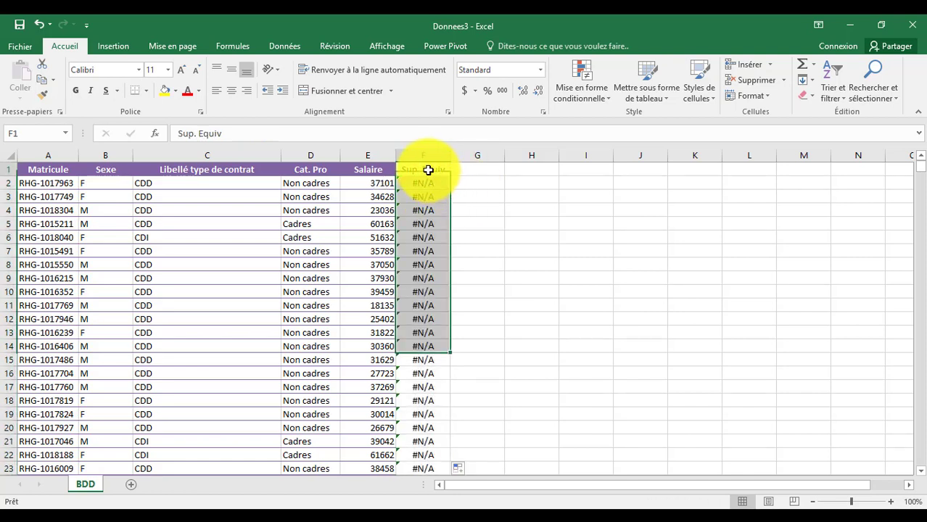
pyautogui.click(282, 44)
# Turn on filtering and hide #N/A in Sup. Equiv, showing only rows with duplicate IDs.
pyautogui.click(364, 74)
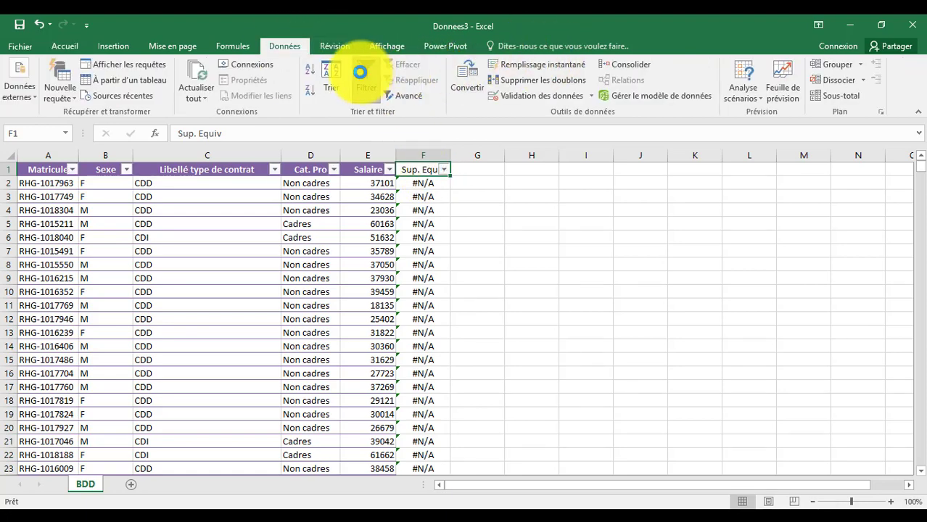
pyautogui.click(444, 169)
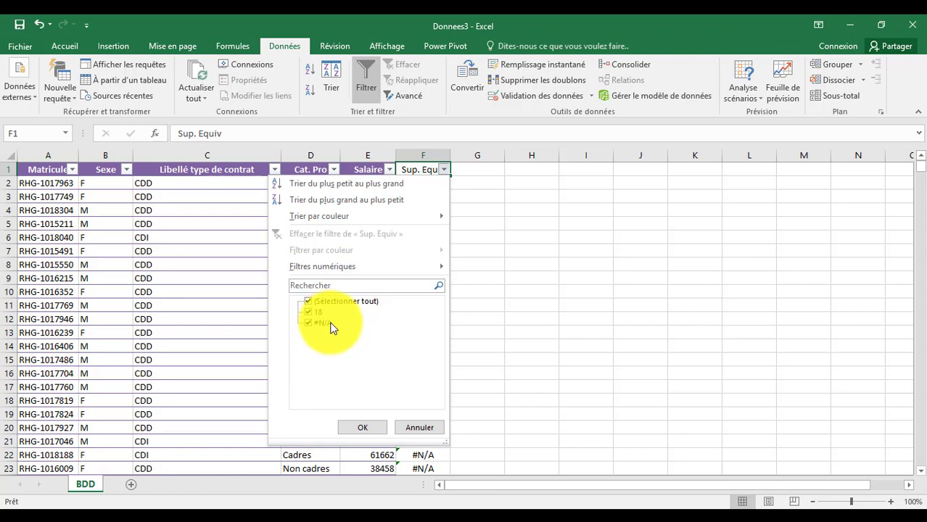
pyautogui.click(311, 325)
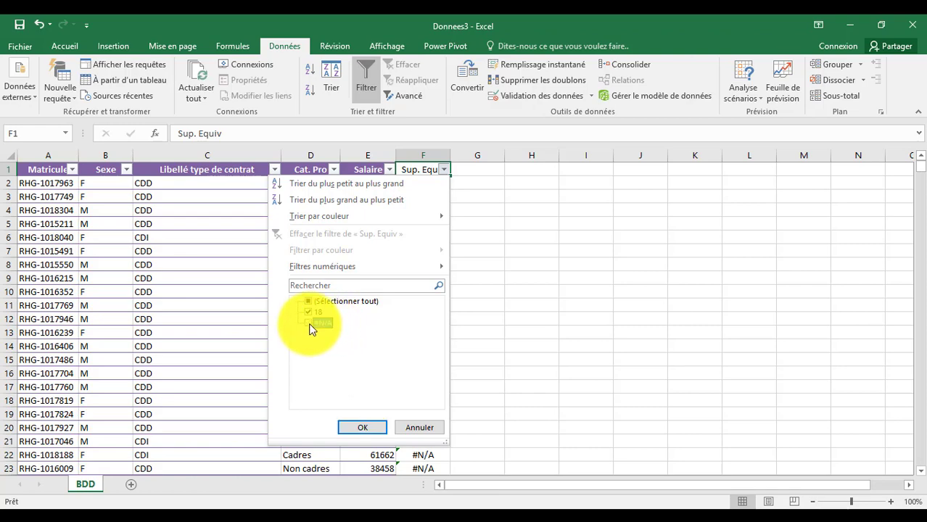
pyautogui.click(363, 429)
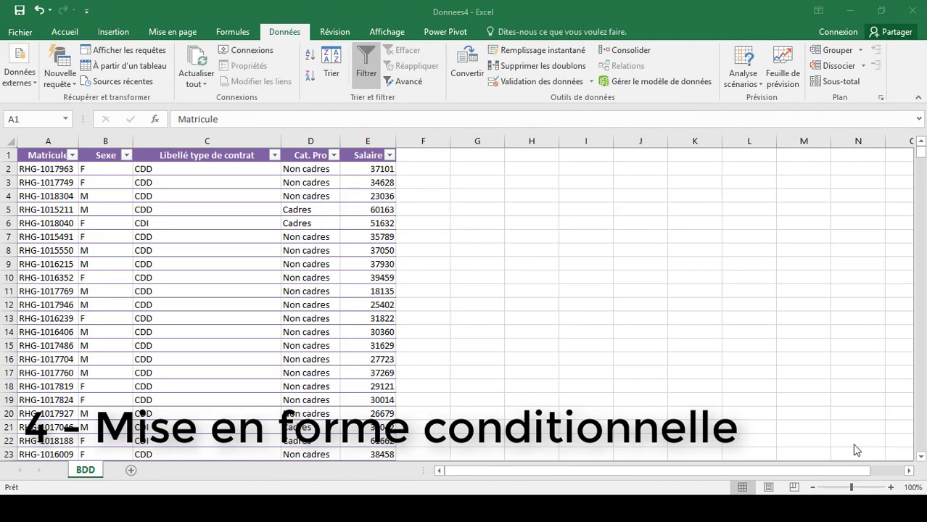
# Select the whole Matricule column (A) and bring up the Mise en forme conditionnelle choices.
pyautogui.click(62, 31)
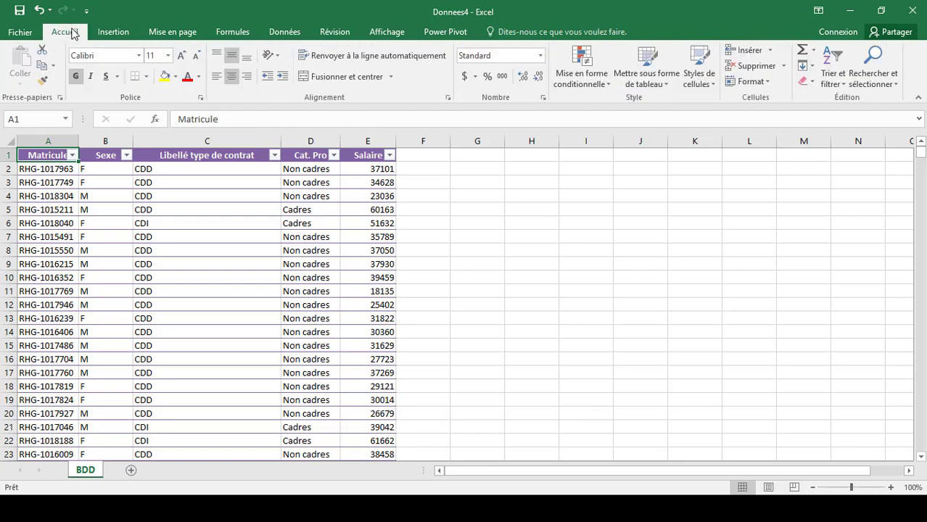
pyautogui.click(47, 139)
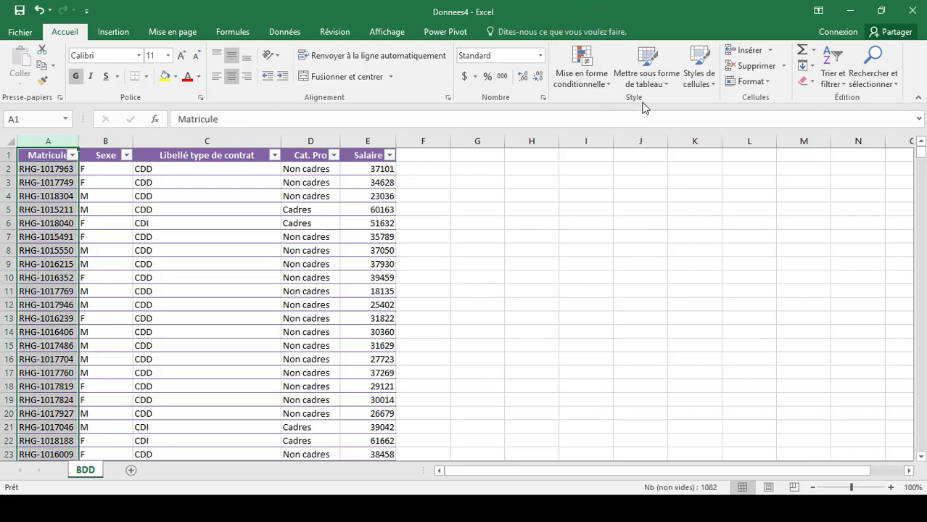
pyautogui.click(592, 64)
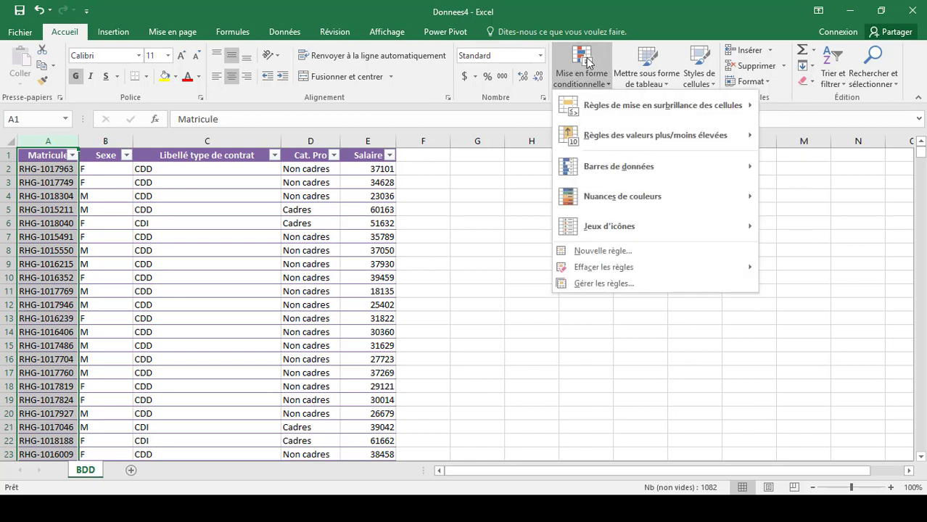
# Create a new rule formatting 'en double' Matricule values with a light green fill.
pyautogui.click(620, 252)
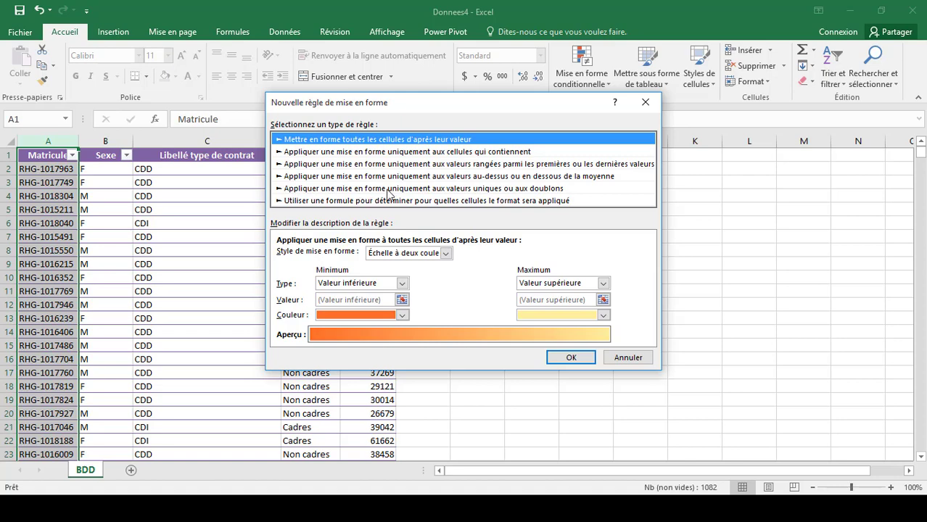
pyautogui.click(553, 189)
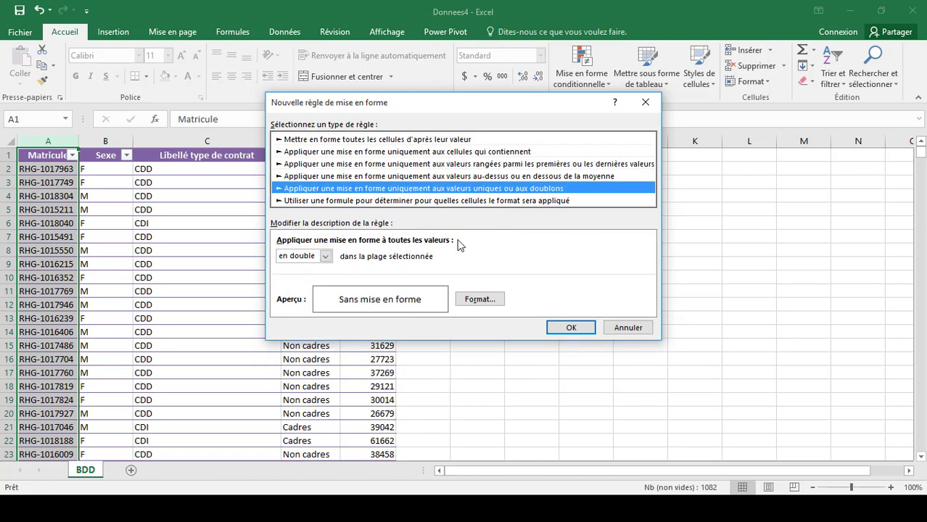
pyautogui.click(484, 301)
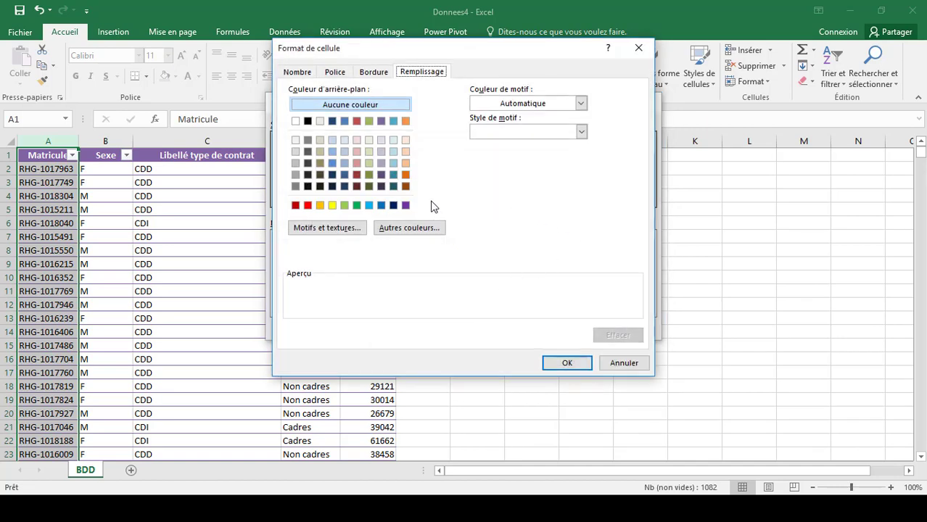
pyautogui.click(368, 152)
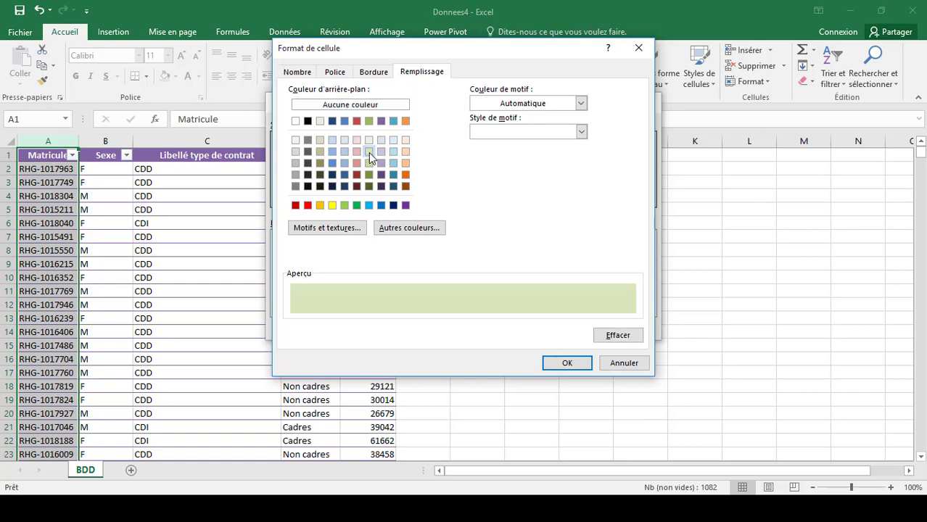
pyautogui.click(566, 363)
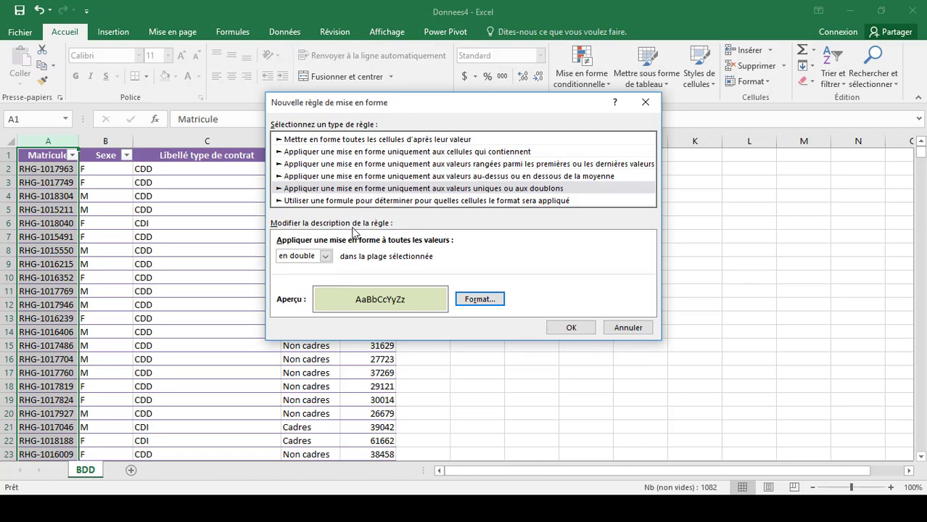
pyautogui.click(573, 329)
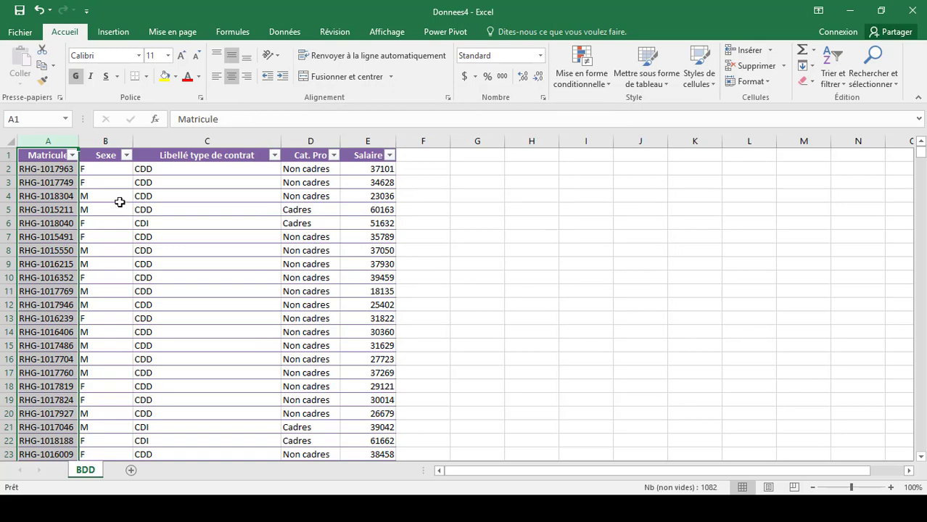
# Filter the Matricule column by the light green cell colour to show only the 36 duplicate rows.
pyautogui.click(284, 32)
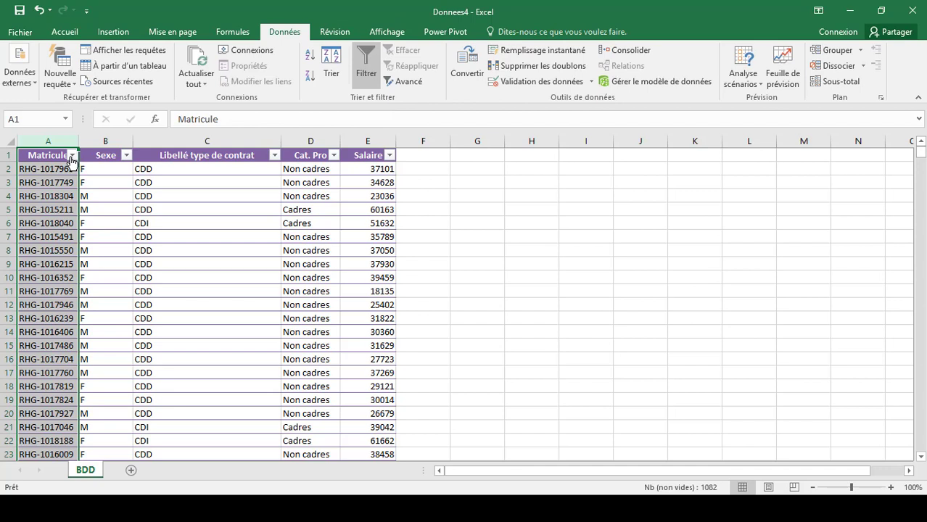
pyautogui.click(72, 156)
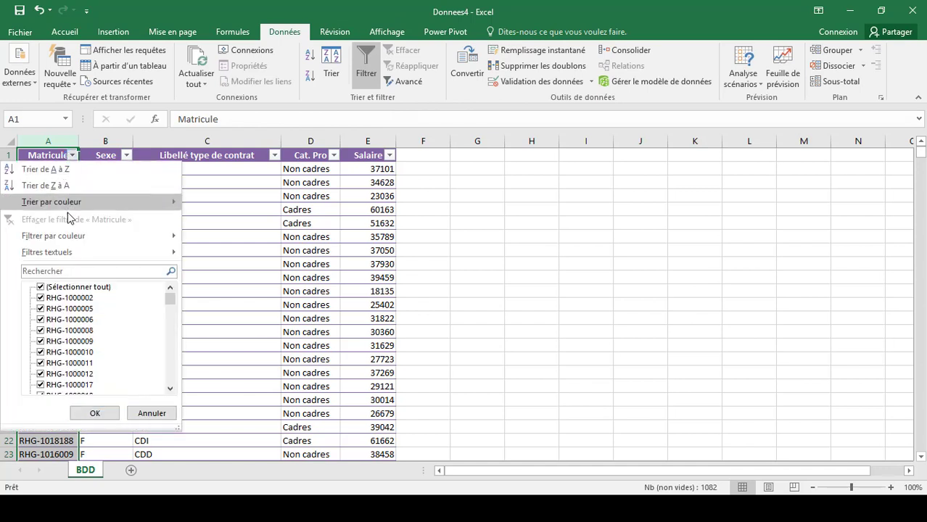
pyautogui.moveTo(72, 239)
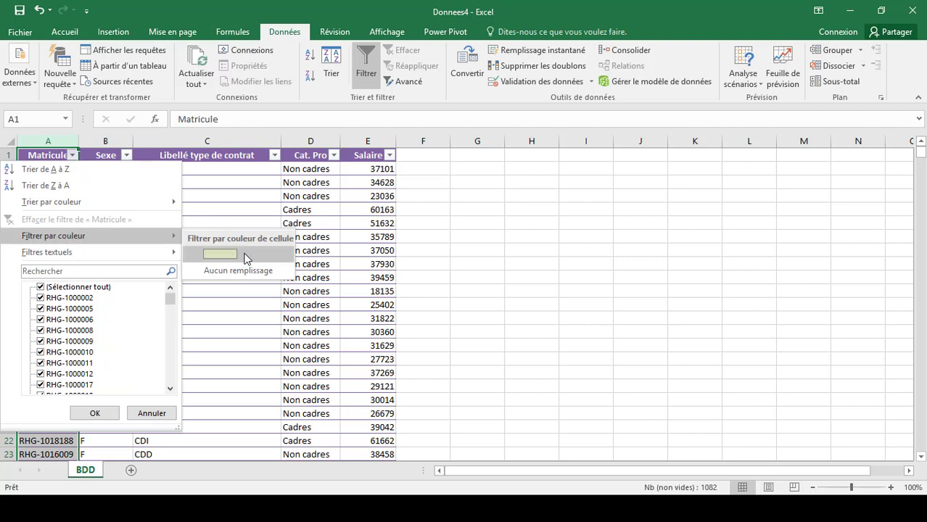
pyautogui.click(220, 253)
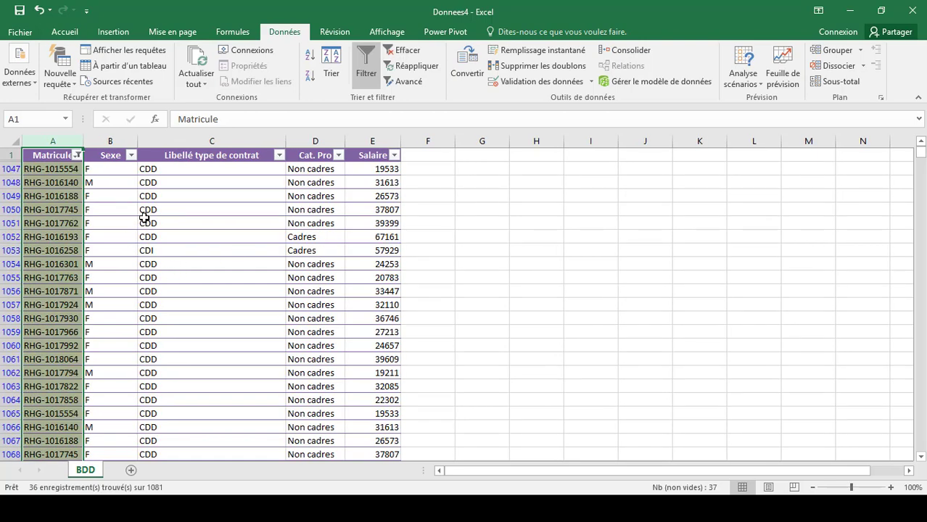
pyautogui.click(98, 196)
pyautogui.scroll(-7, 101, 203)
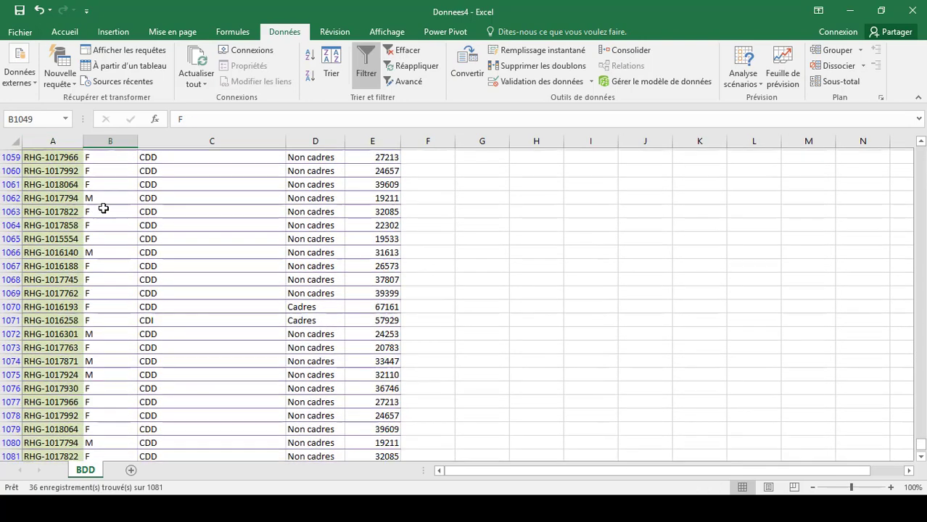
pyautogui.scroll(-9, 104, 209)
pyautogui.scroll(16, 153, 210)
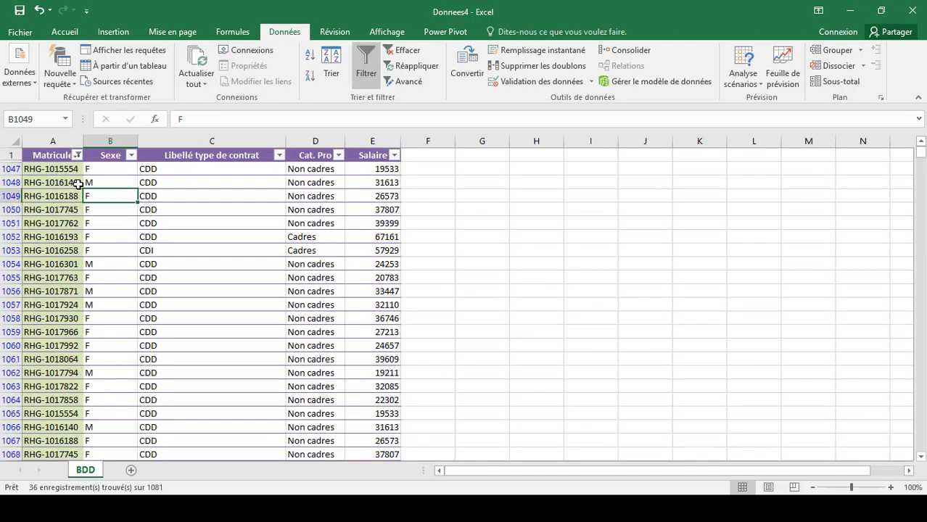
pyautogui.click(57, 169)
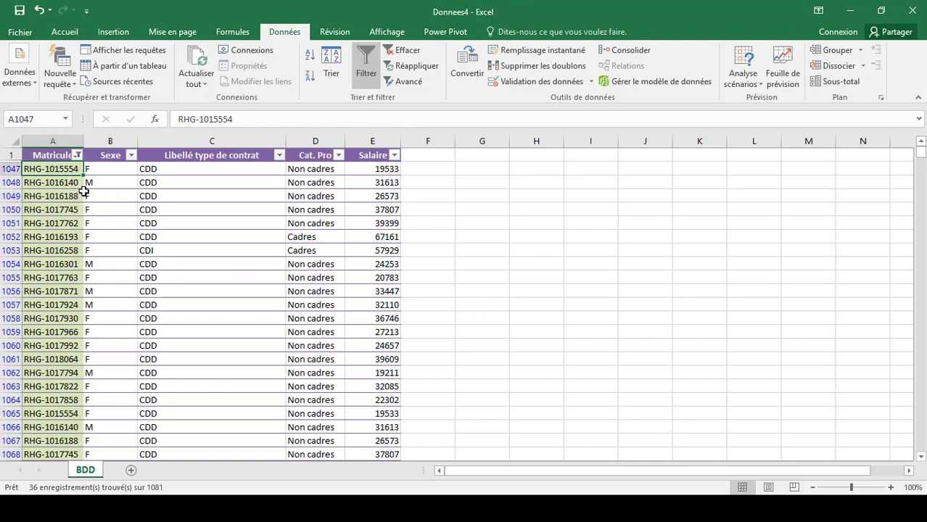
pyautogui.scroll(-8, 82, 195)
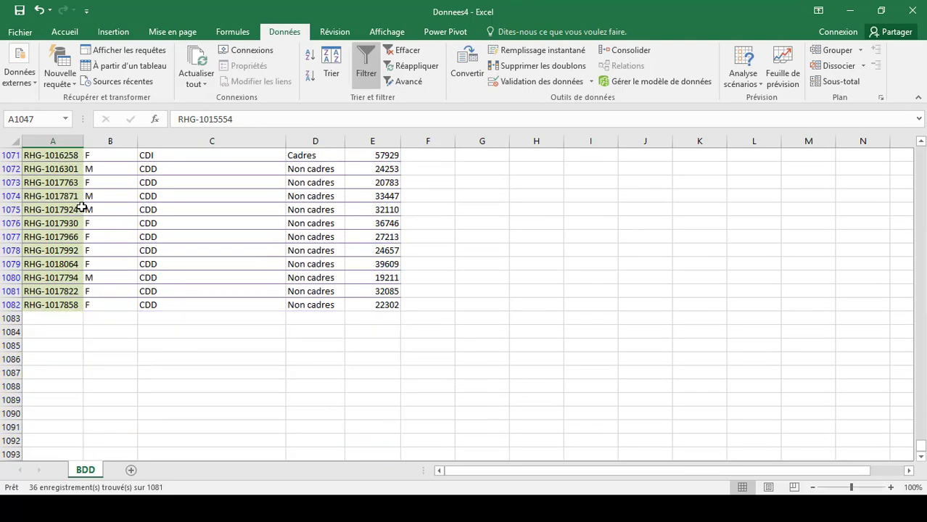
pyautogui.scroll(-1, 77, 284)
pyautogui.scroll(8, 99, 239)
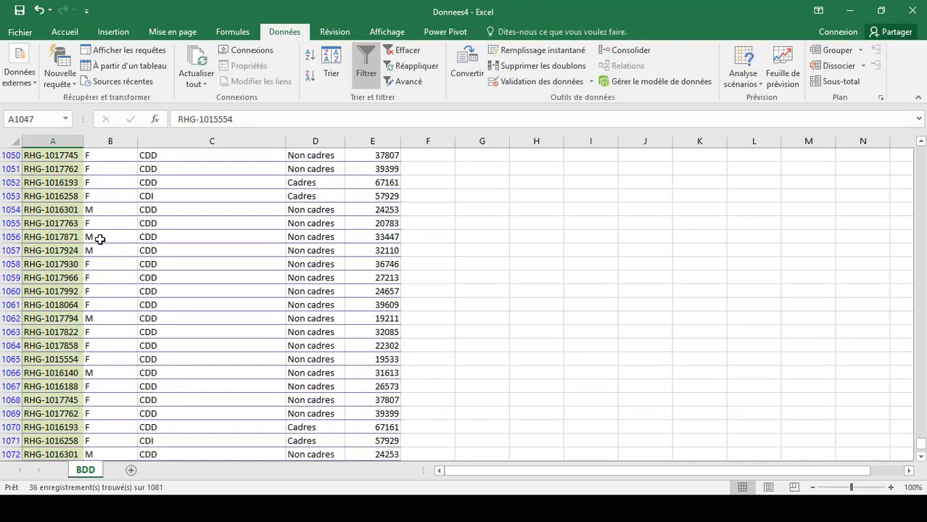
pyautogui.scroll(1, 99, 240)
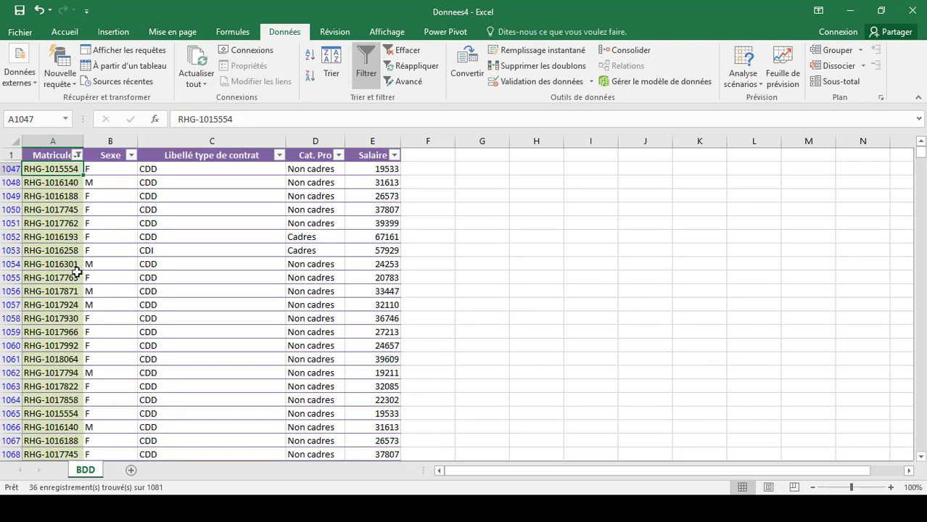